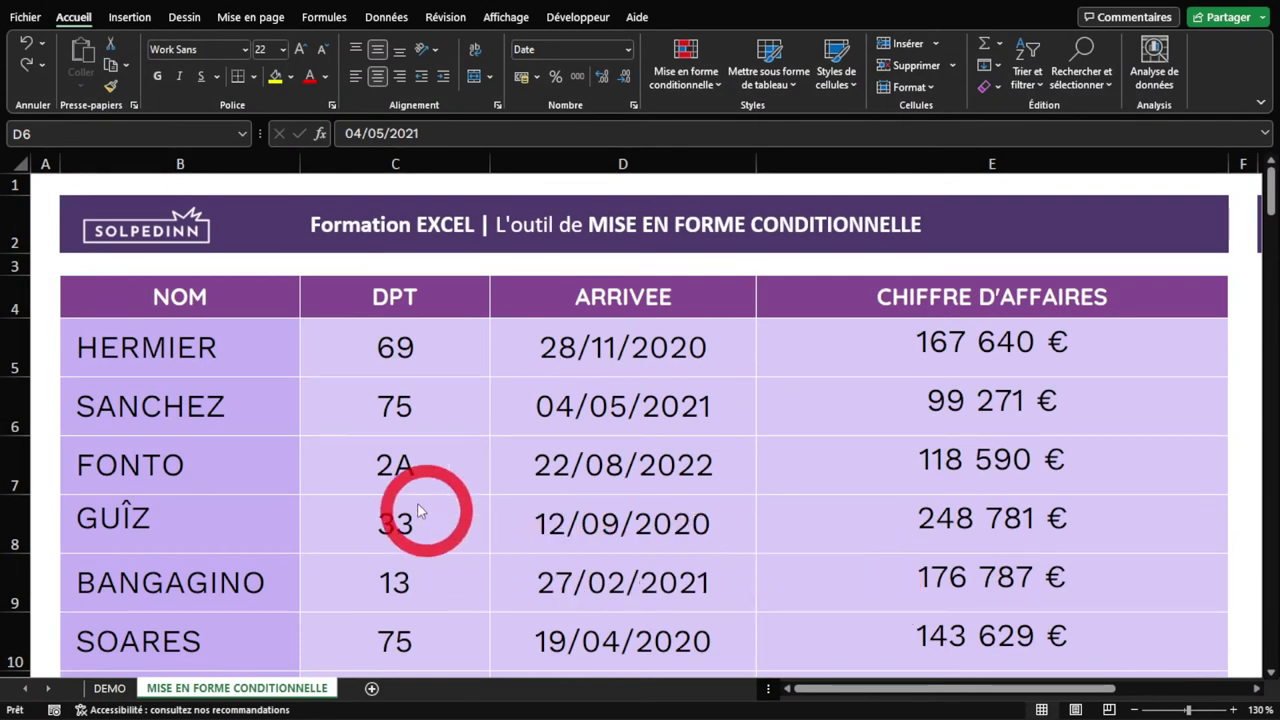
# Preview the DEMO sheet, then select revenues E5:E10 on the MISE EN FORME CONDITIONNELLE sheet.
pyautogui.click(112, 688)
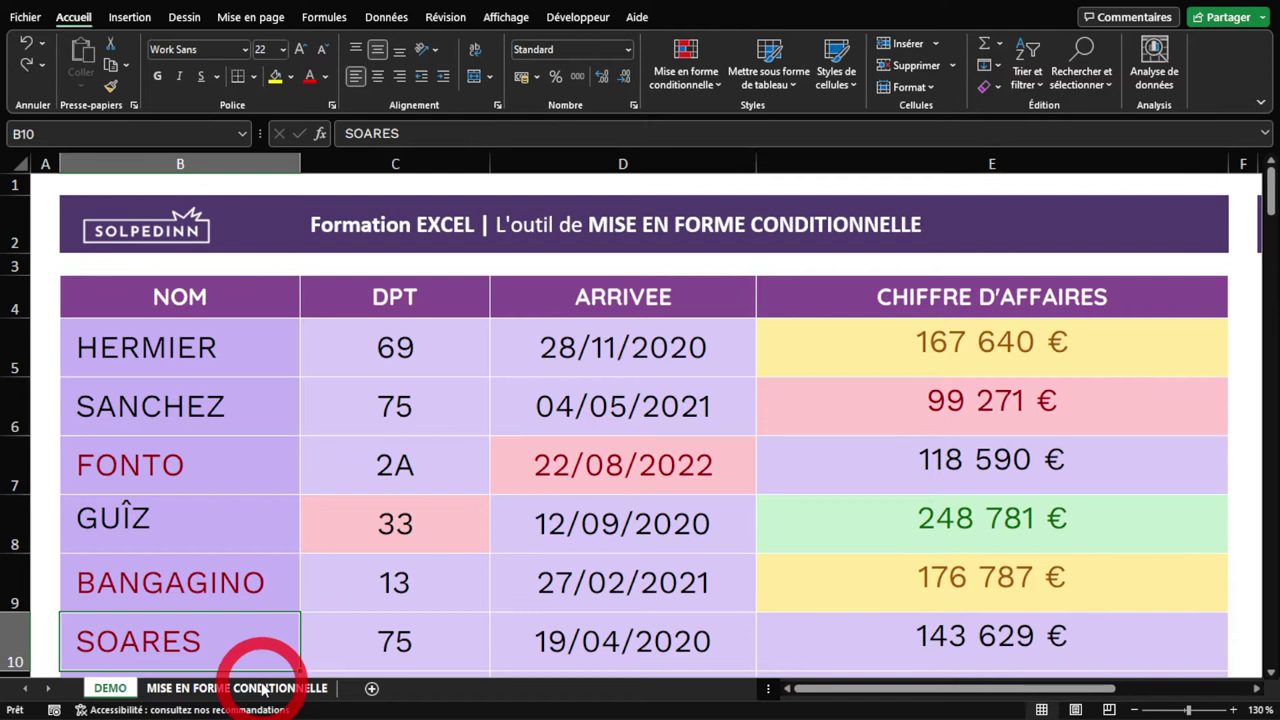
pyautogui.click(265, 688)
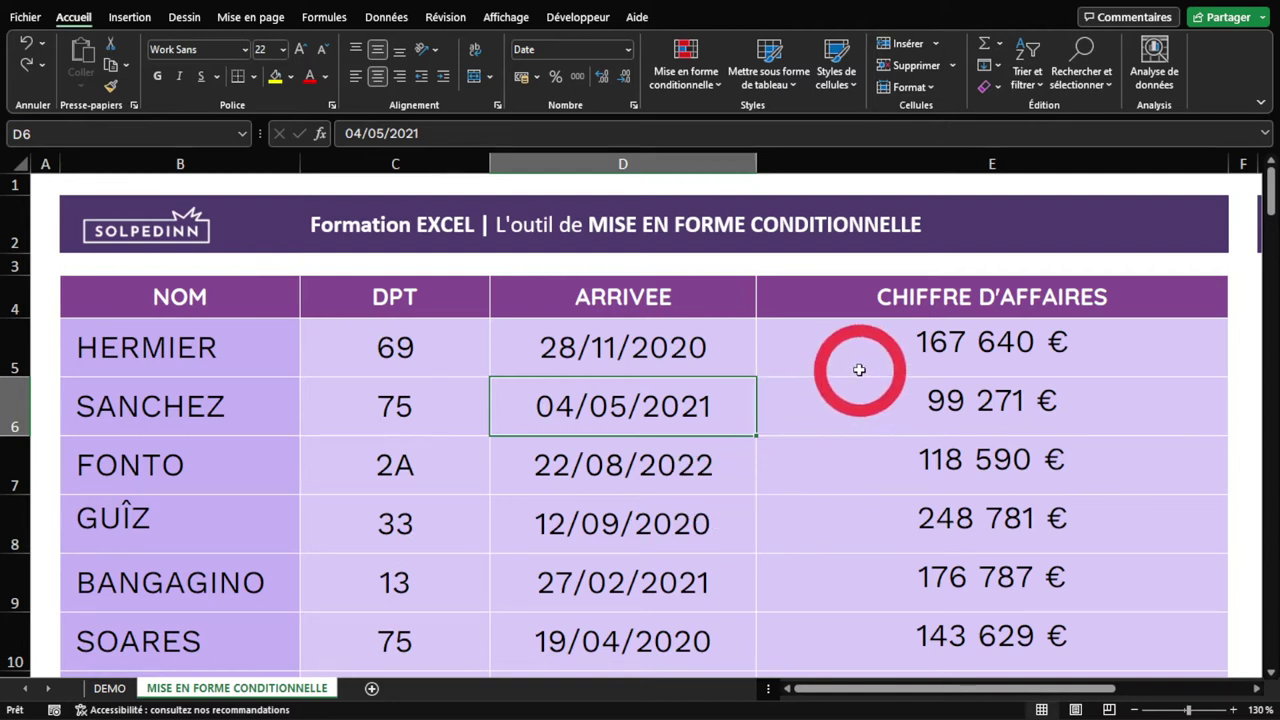
pyautogui.moveTo(865, 347); pyautogui.dragTo(905, 626)
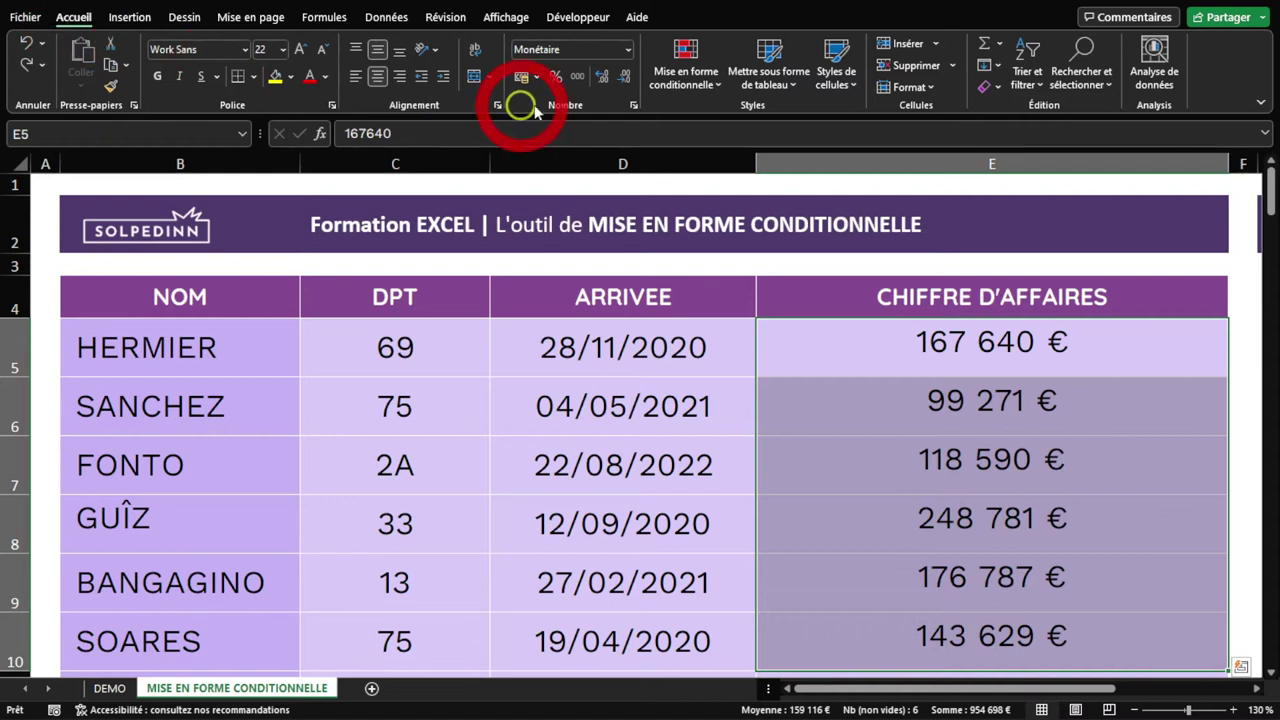
# Add a greater-than 200000 rule using green fill with dark green text.
pyautogui.click(691, 87)
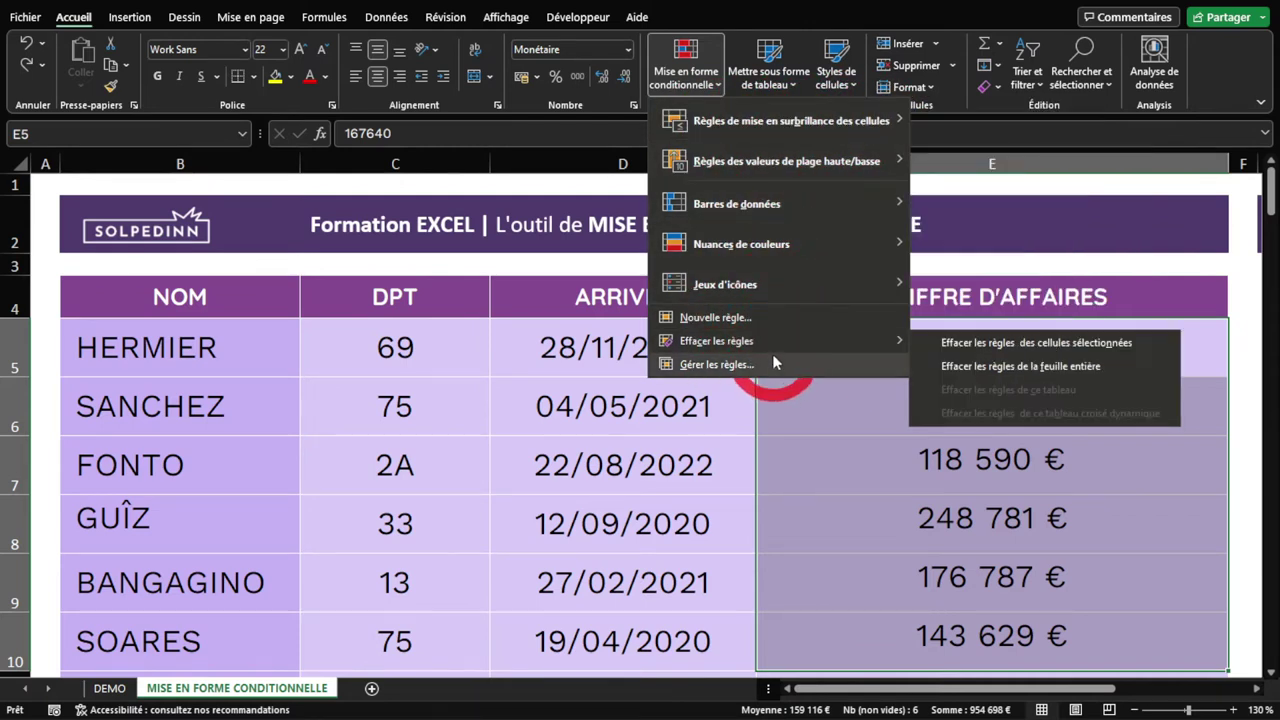
pyautogui.moveTo(790, 121)
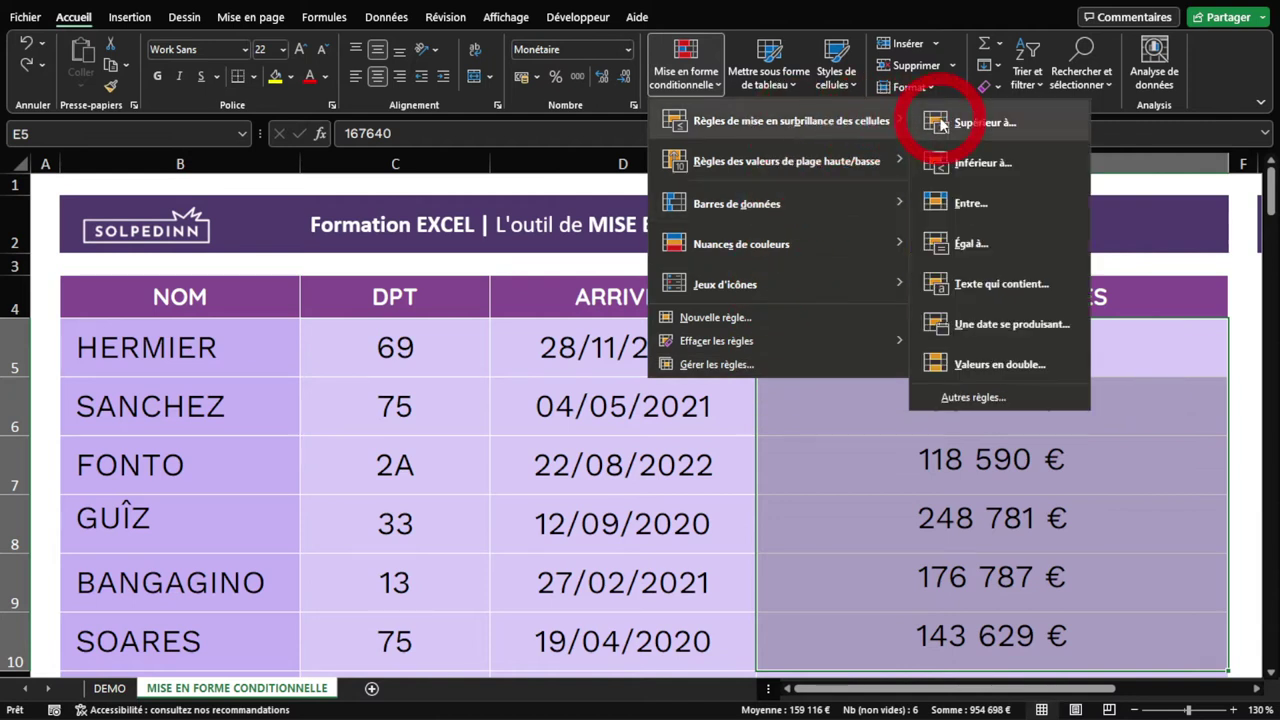
pyautogui.click(970, 125)
pyautogui.write('200000')
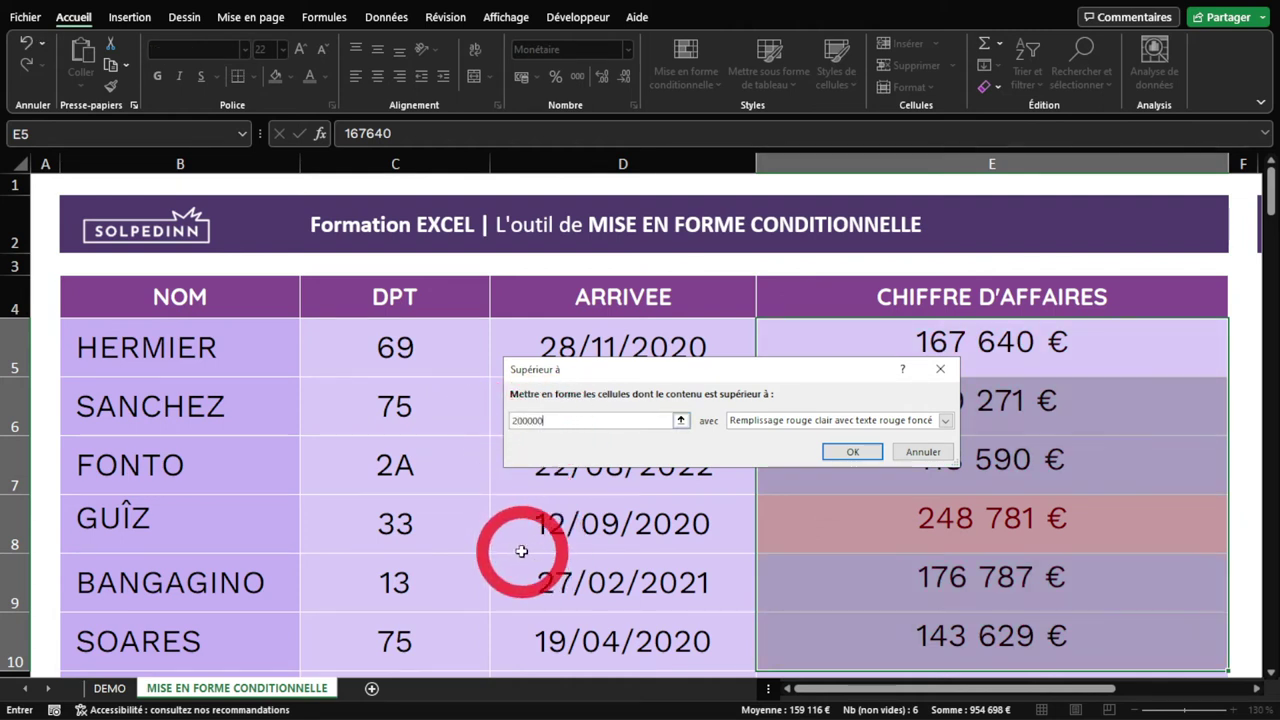
pyautogui.moveTo(925, 366); pyautogui.dragTo(768, 359)
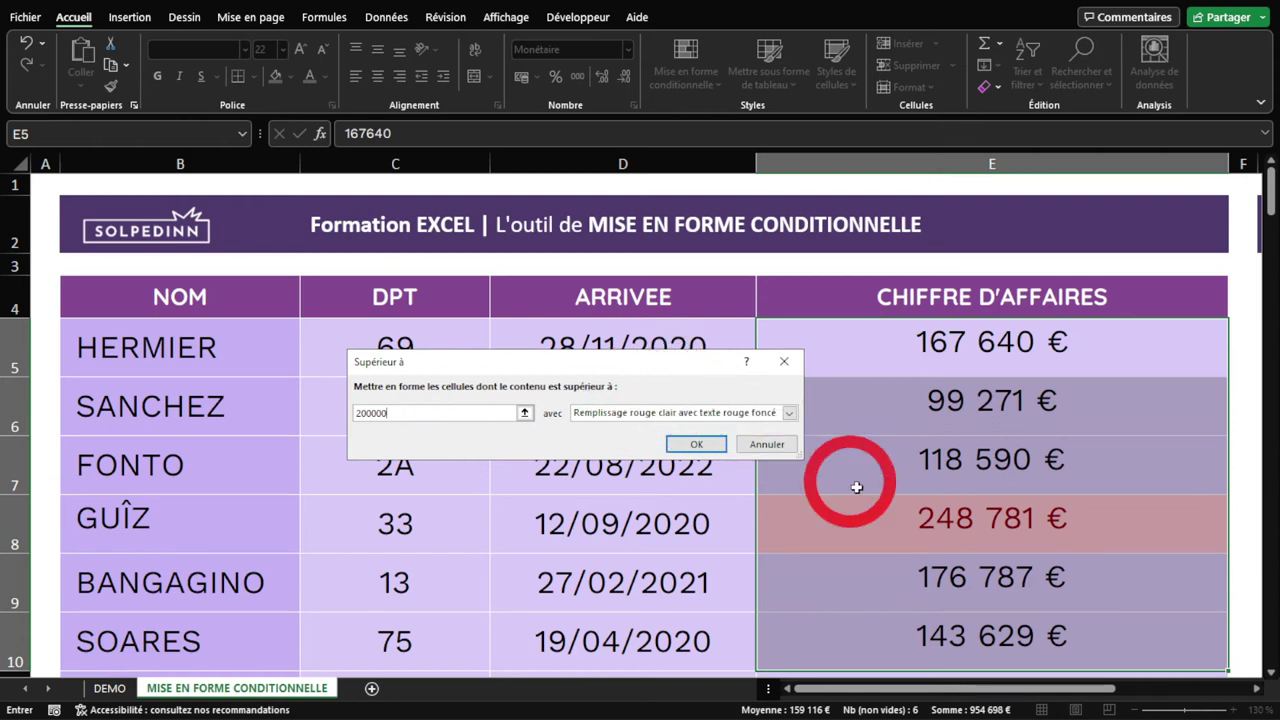
pyautogui.click(650, 412)
pyautogui.click(645, 455)
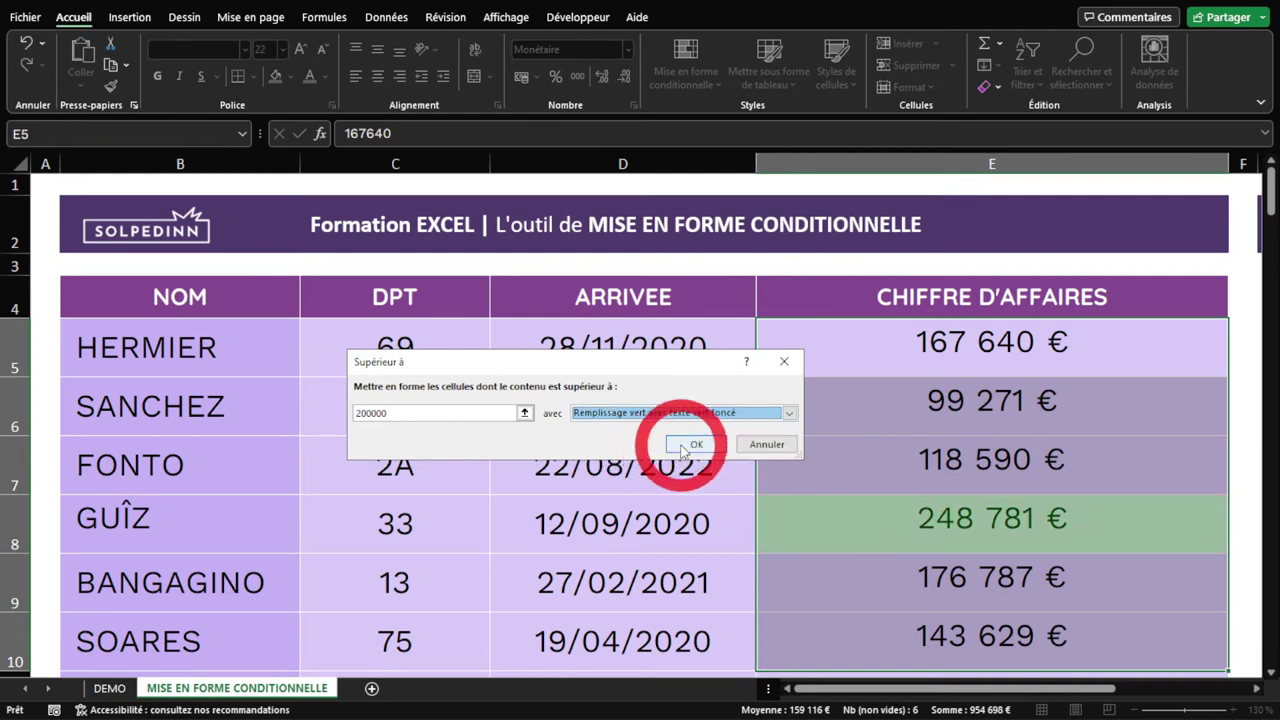
pyautogui.click(694, 444)
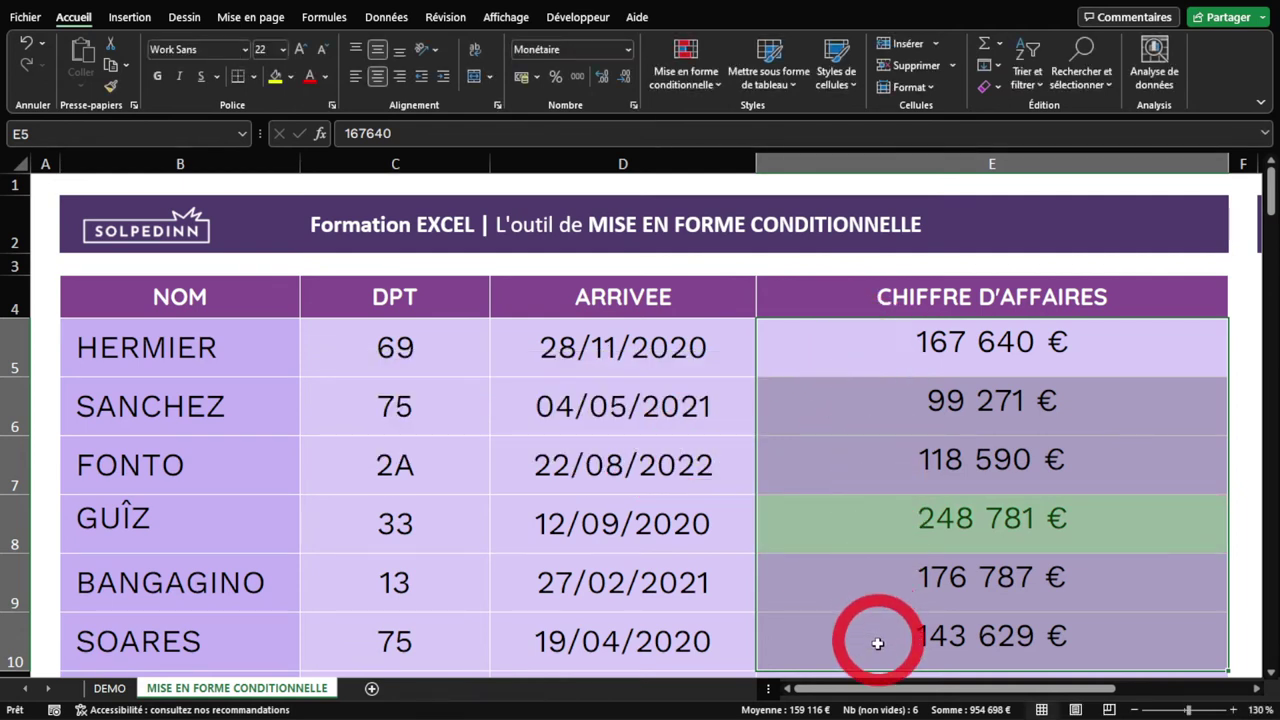
# Add a less-than 100000 rule on the revenues with light red fill and dark red text.
pyautogui.click(699, 86)
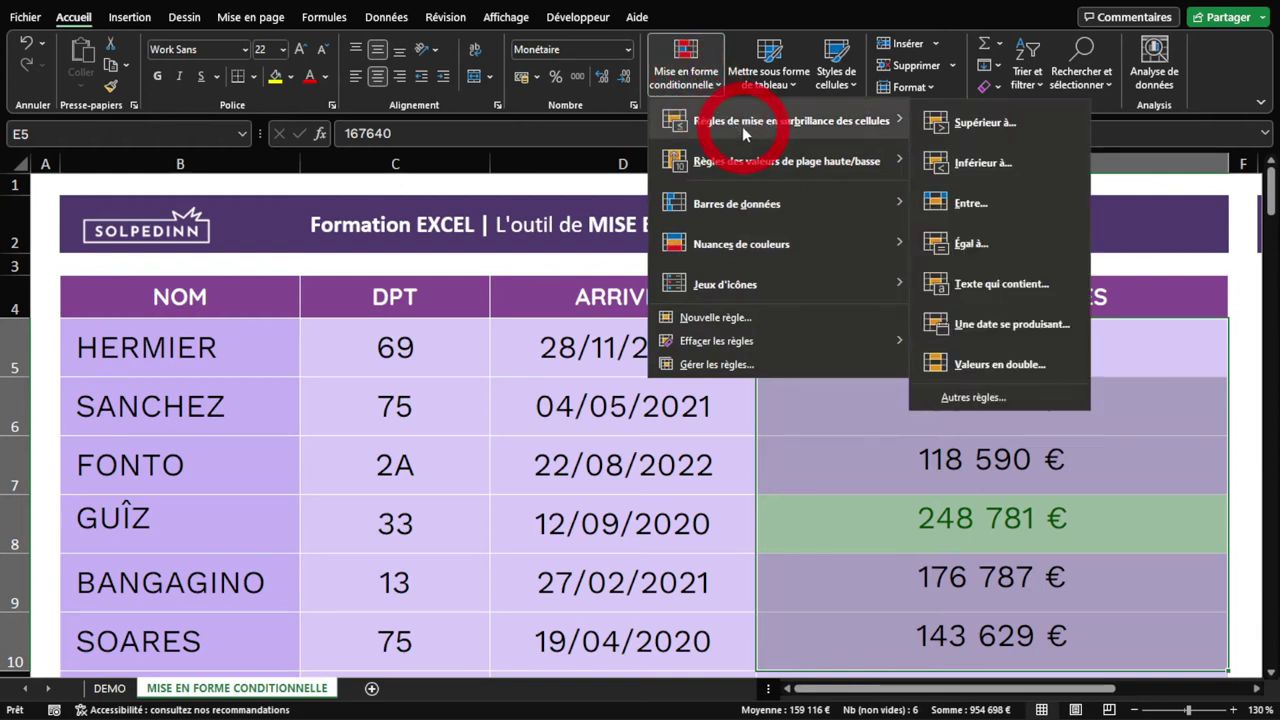
pyautogui.click(985, 162)
pyautogui.write('100000')
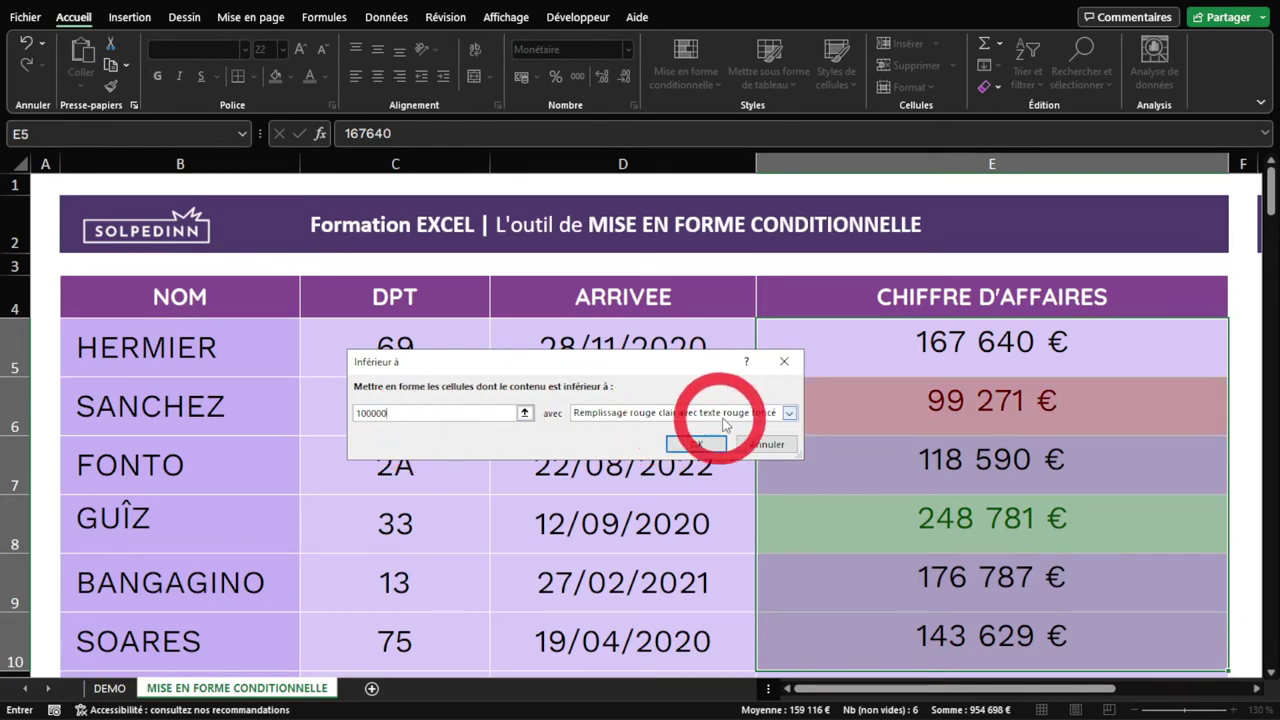
pyautogui.click(712, 445)
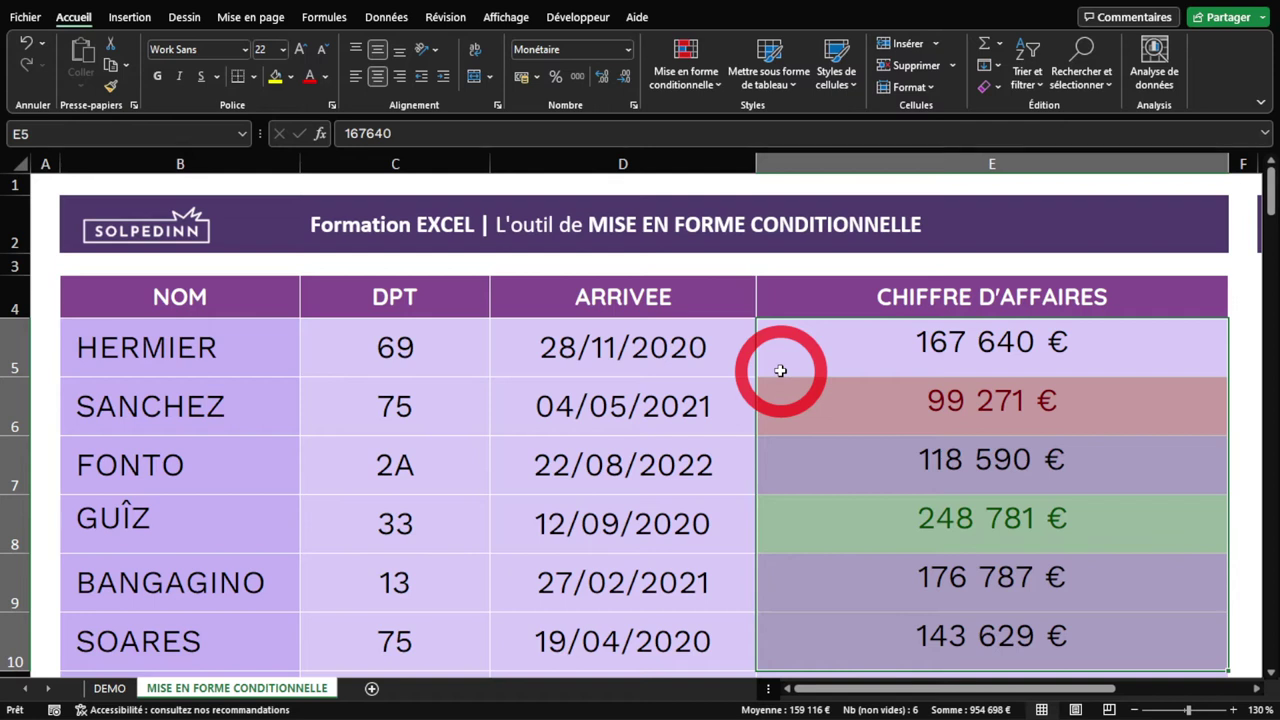
pyautogui.click(685, 60)
pyautogui.moveTo(780, 120)
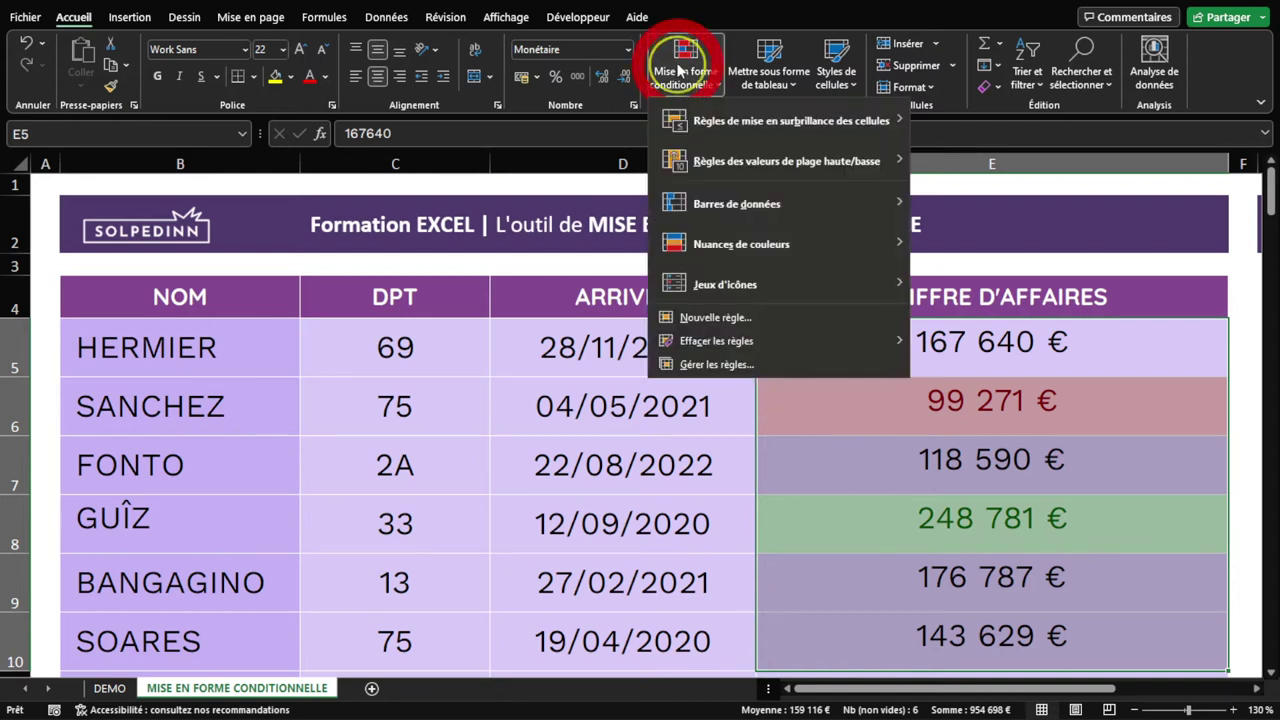
# Add a greater-than 240000 rule with a custom solid green fill and white font.
pyautogui.click(985, 123)
pyautogui.write('240000')
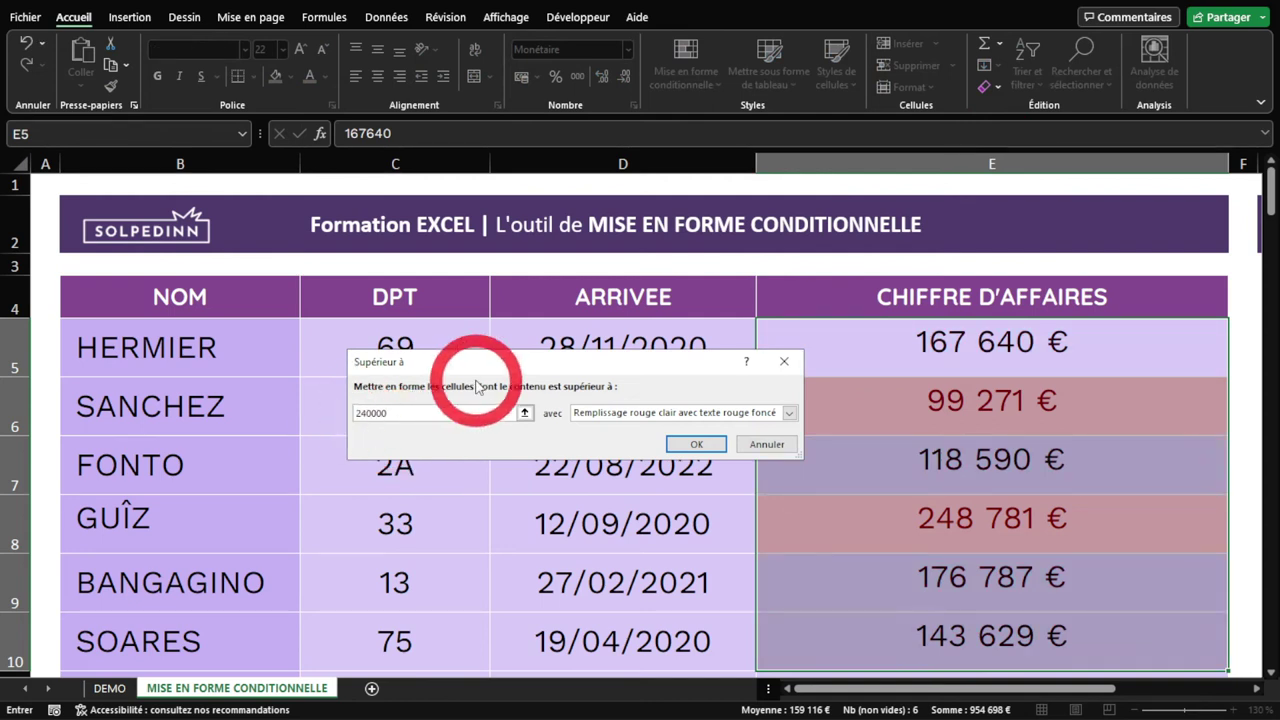
pyautogui.click(657, 412)
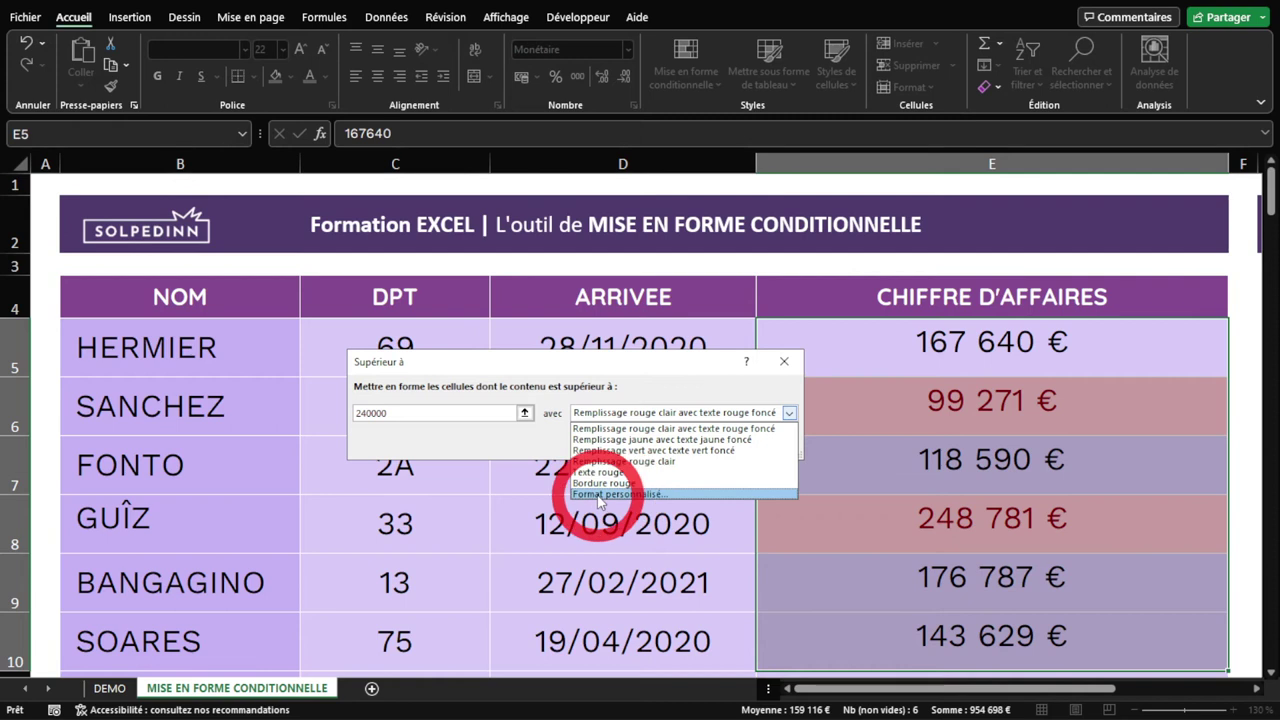
pyautogui.click(643, 495)
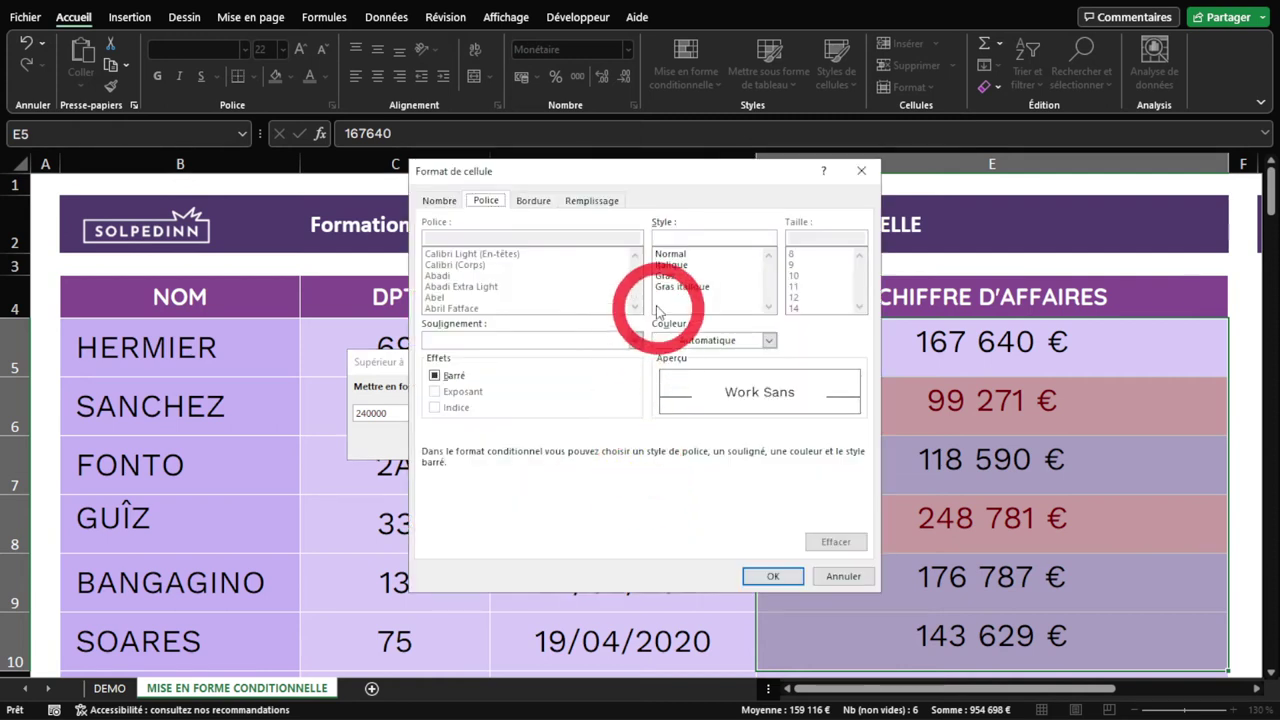
pyautogui.click(592, 200)
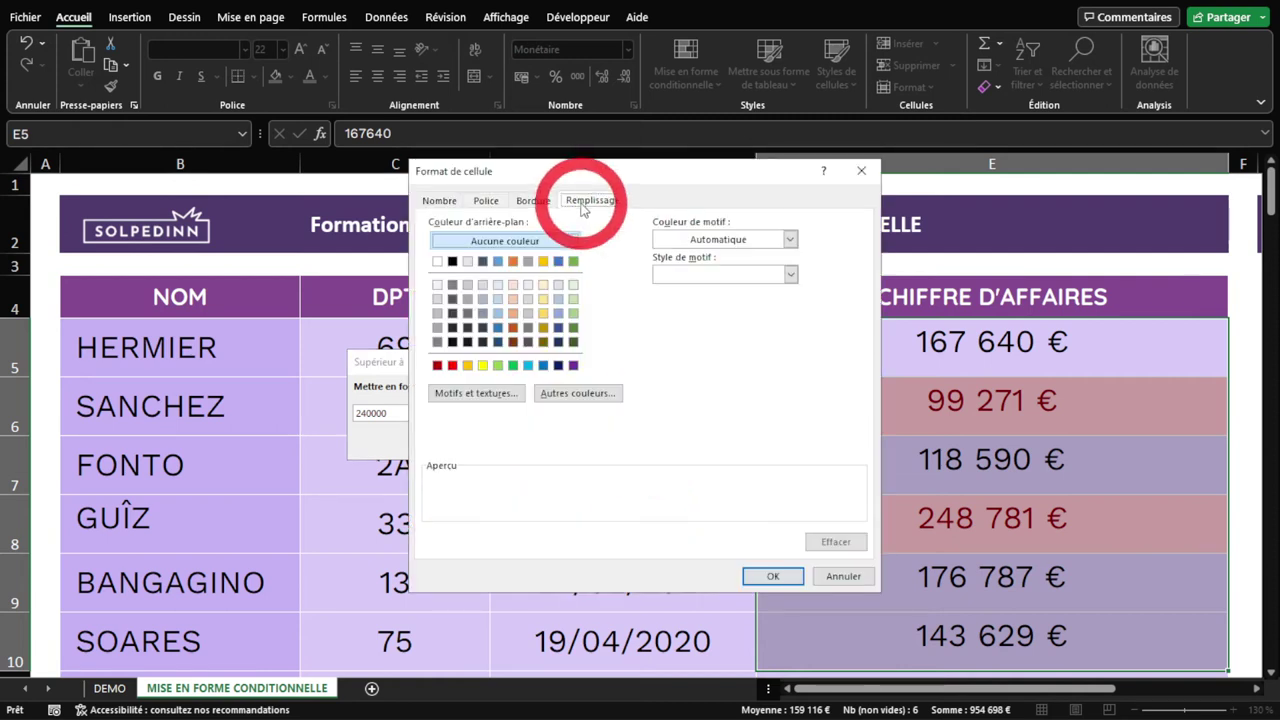
pyautogui.click(512, 362)
pyautogui.click(500, 204)
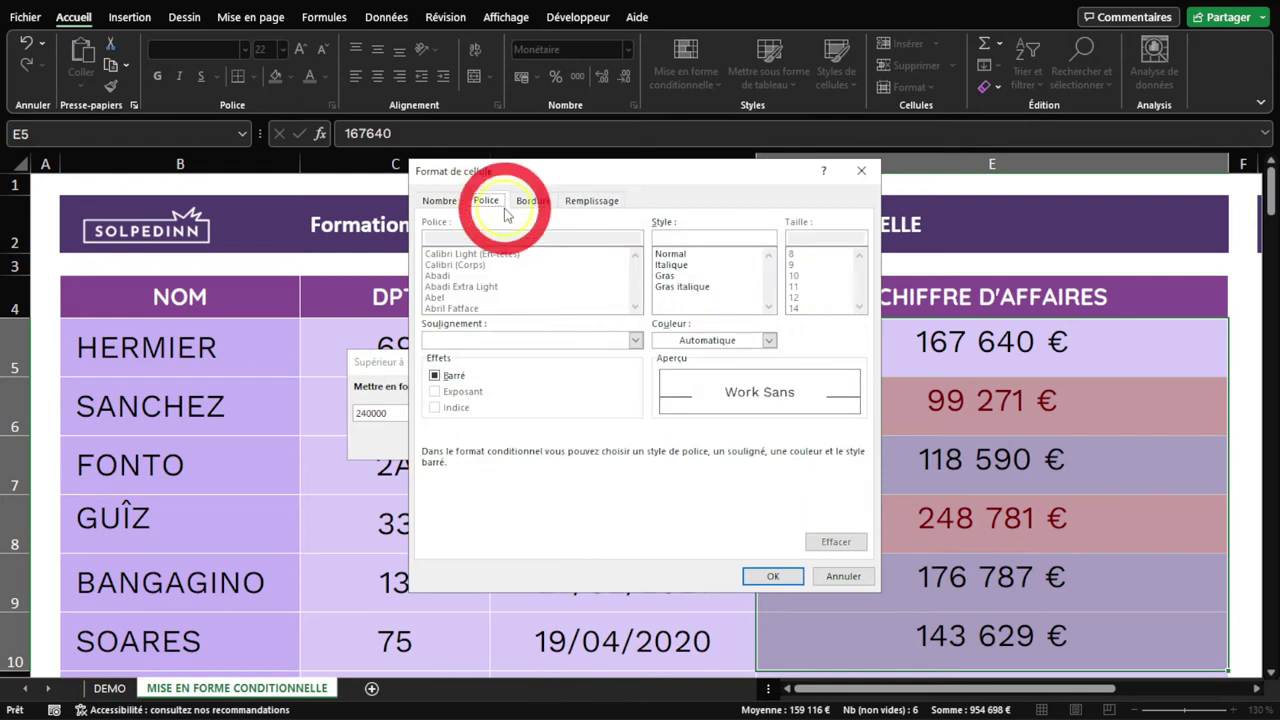
pyautogui.click(705, 340)
pyautogui.click(663, 407)
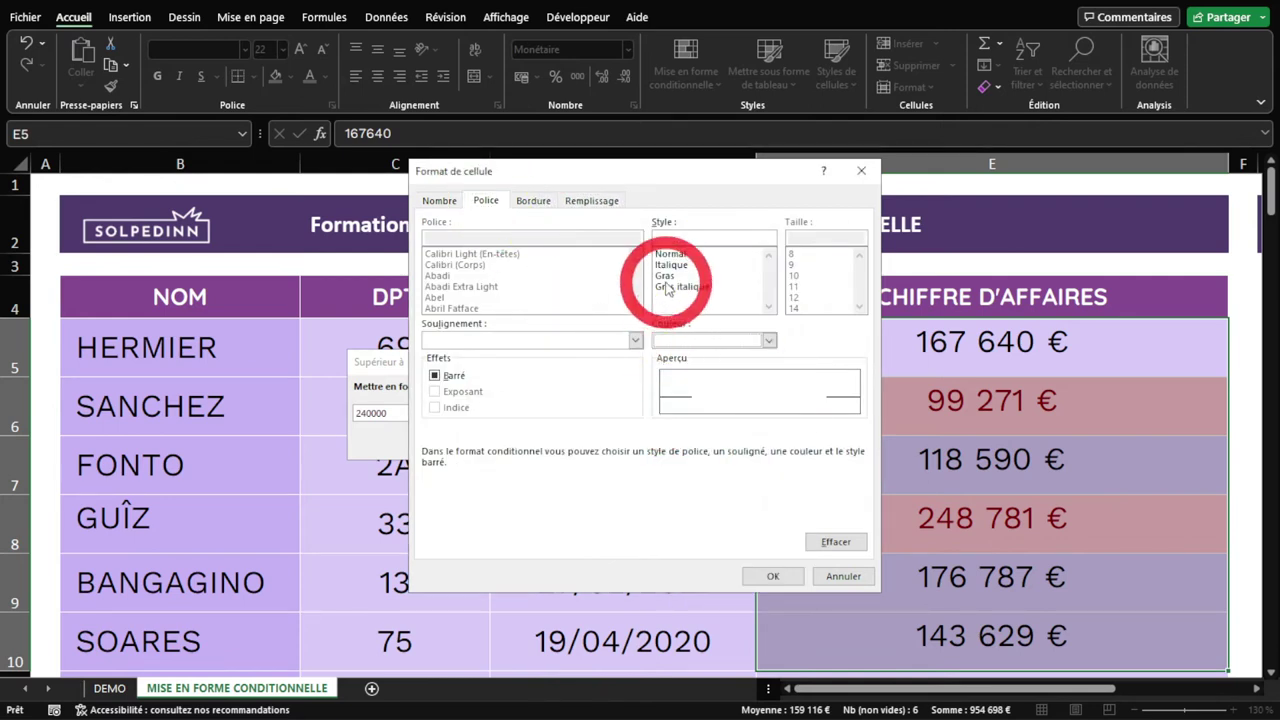
pyautogui.click(763, 578)
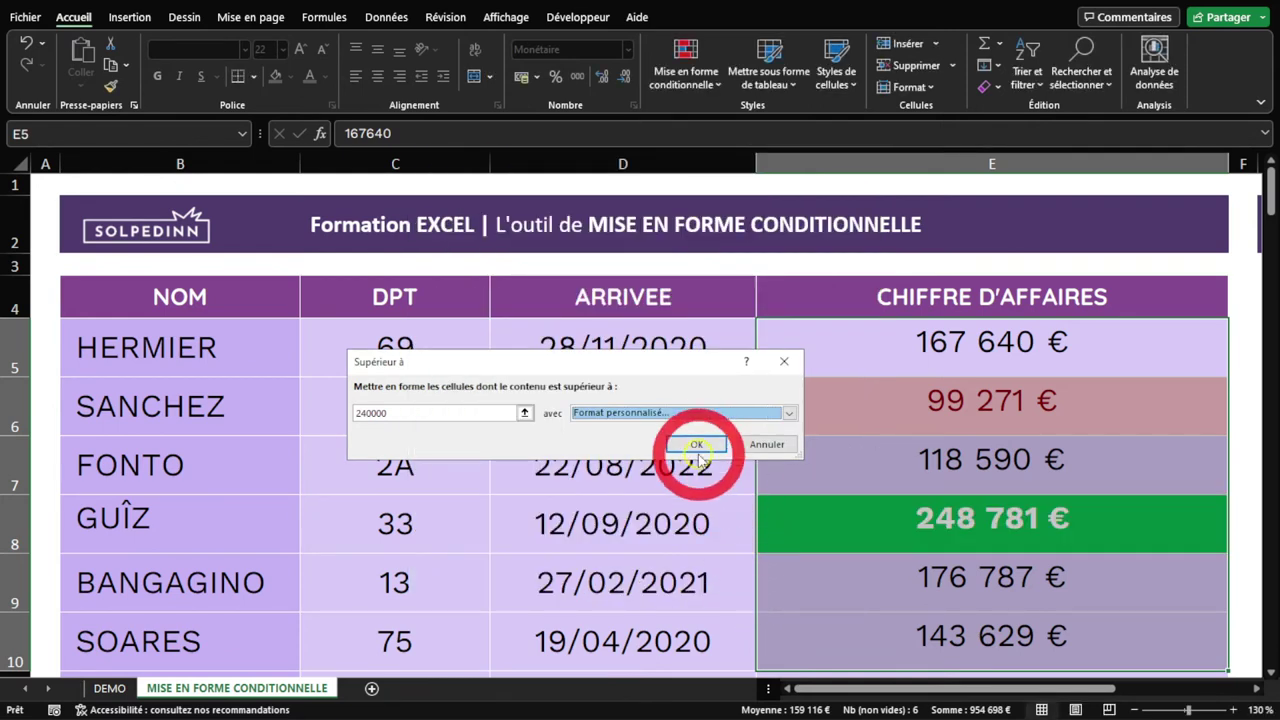
pyautogui.click(698, 438)
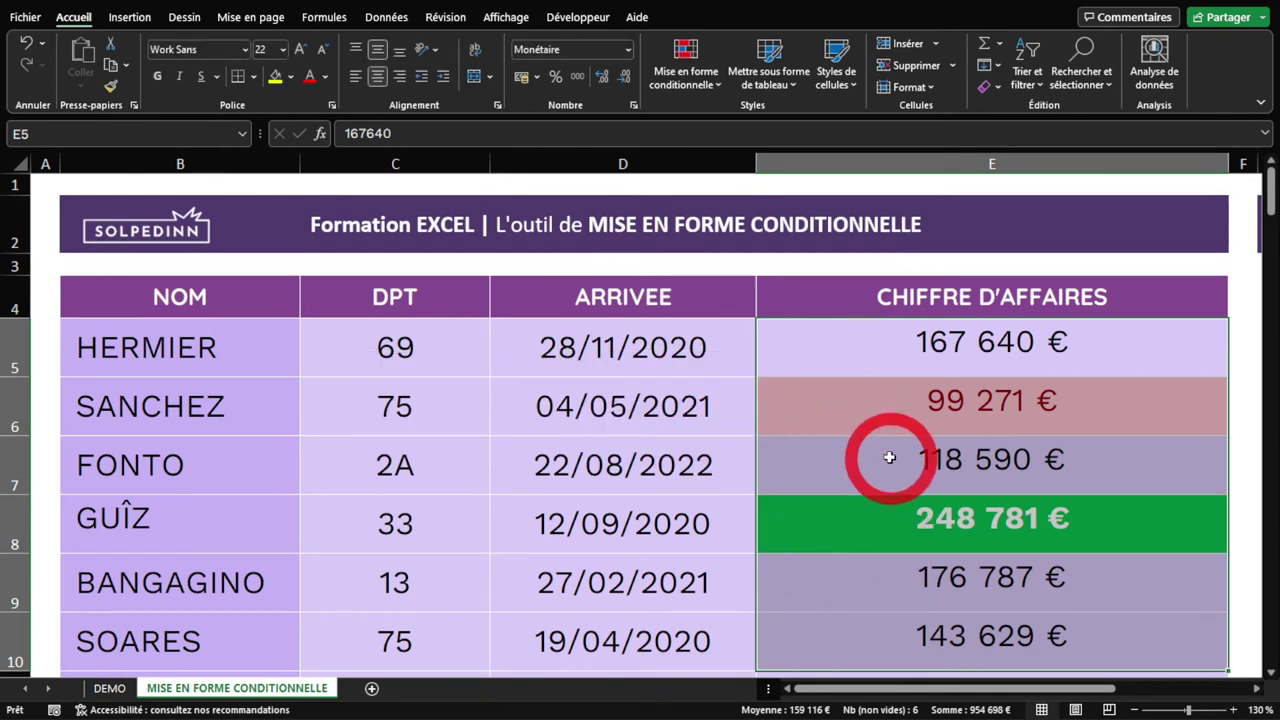
# Inspect the 248 781 € cell, undo and redo the rule to compare, then reselect the revenues.
pyautogui.click(765, 523)
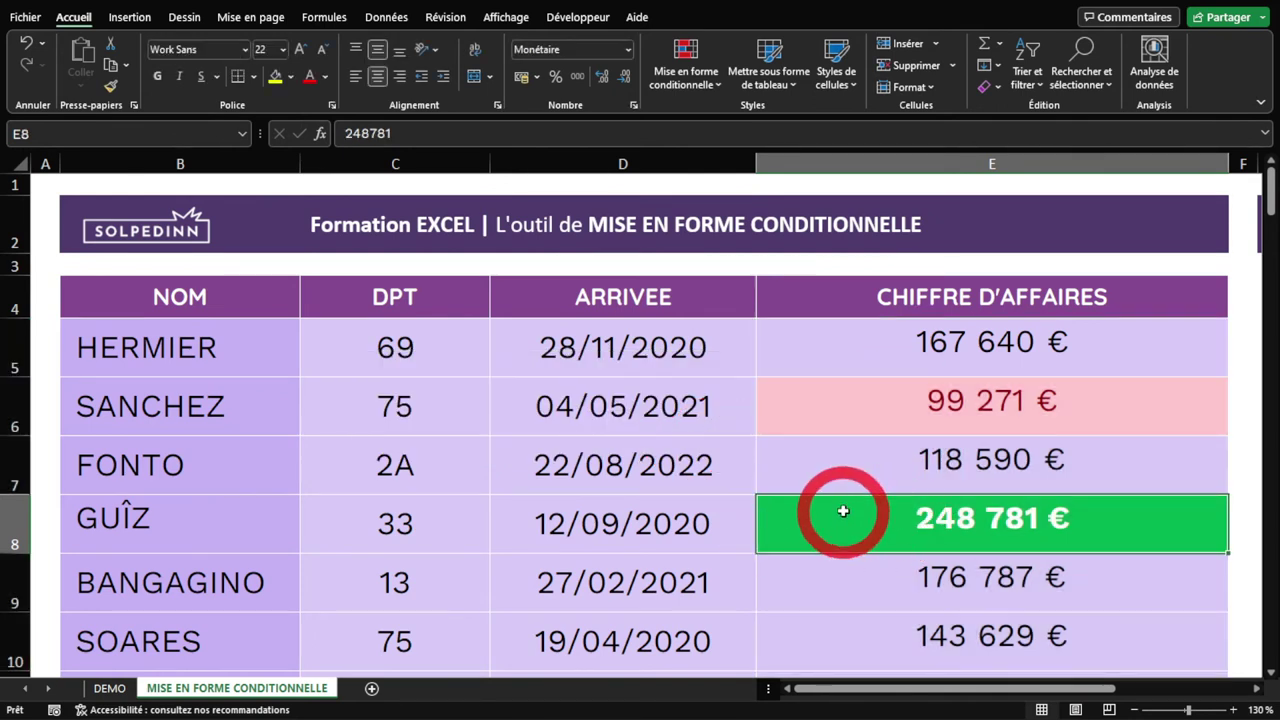
pyautogui.hotkey('ctrl', 'z')
pyautogui.click(927, 527)
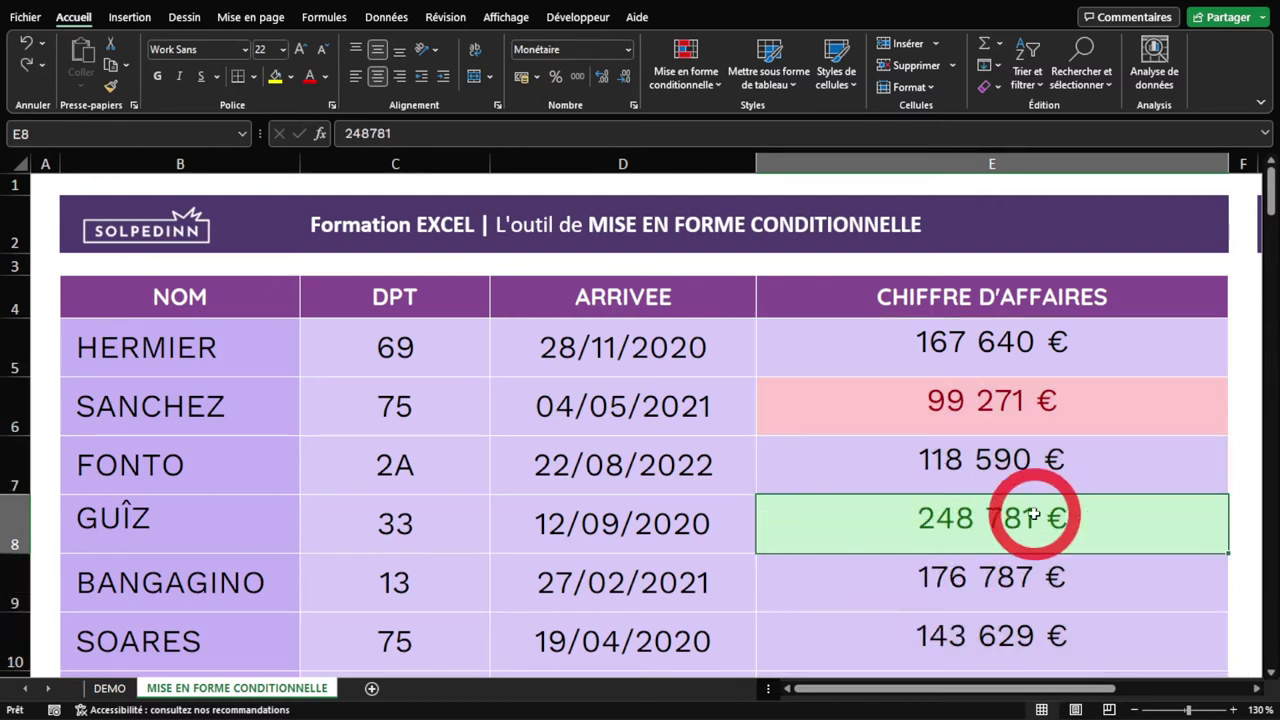
pyautogui.hotkey('ctrl', 'y')
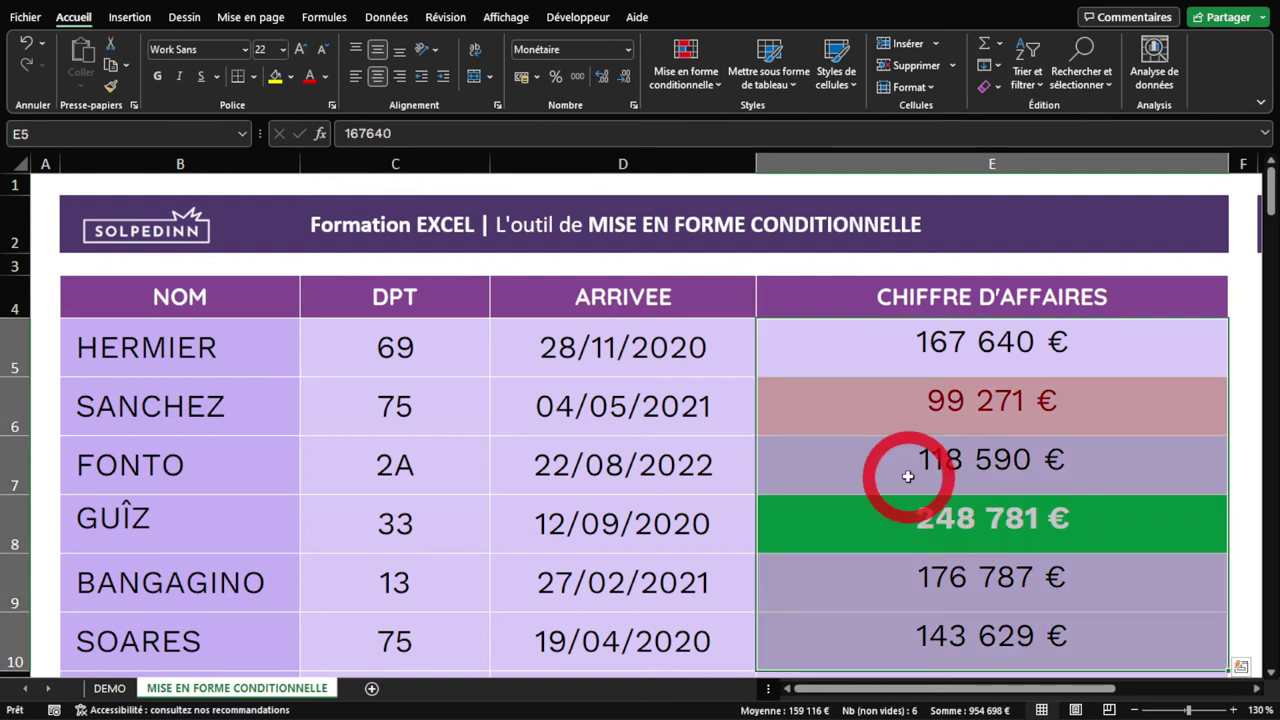
pyautogui.click(908, 471)
pyautogui.moveTo(880, 331); pyautogui.dragTo(915, 625)
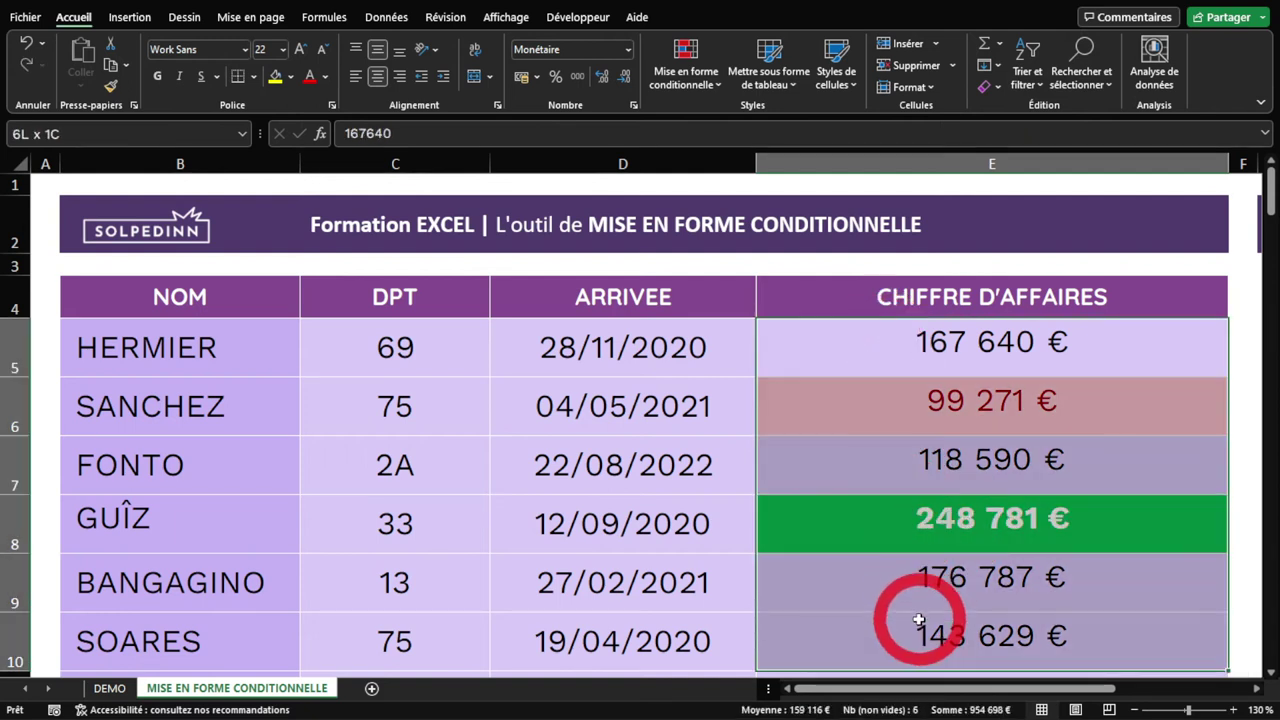
# Add a between 120000 and 160000 rule with yellow fill and dark yellow text.
pyautogui.click(686, 62)
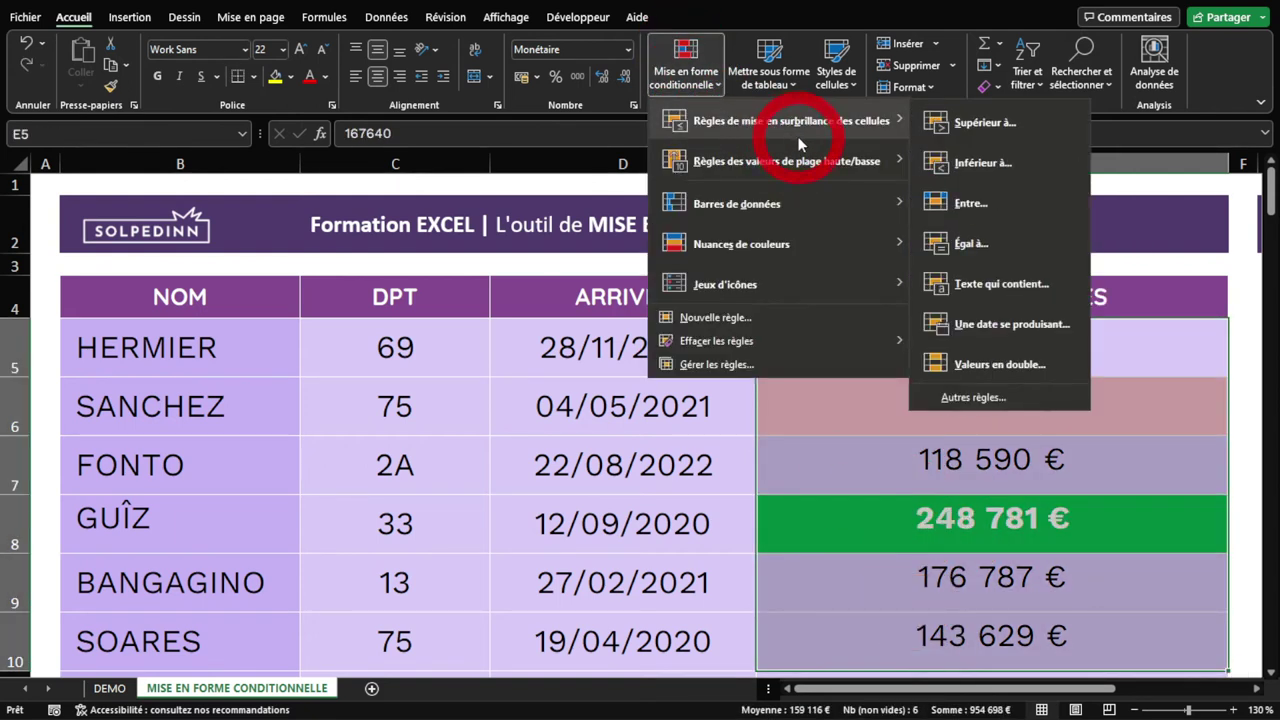
pyautogui.moveTo(790, 121)
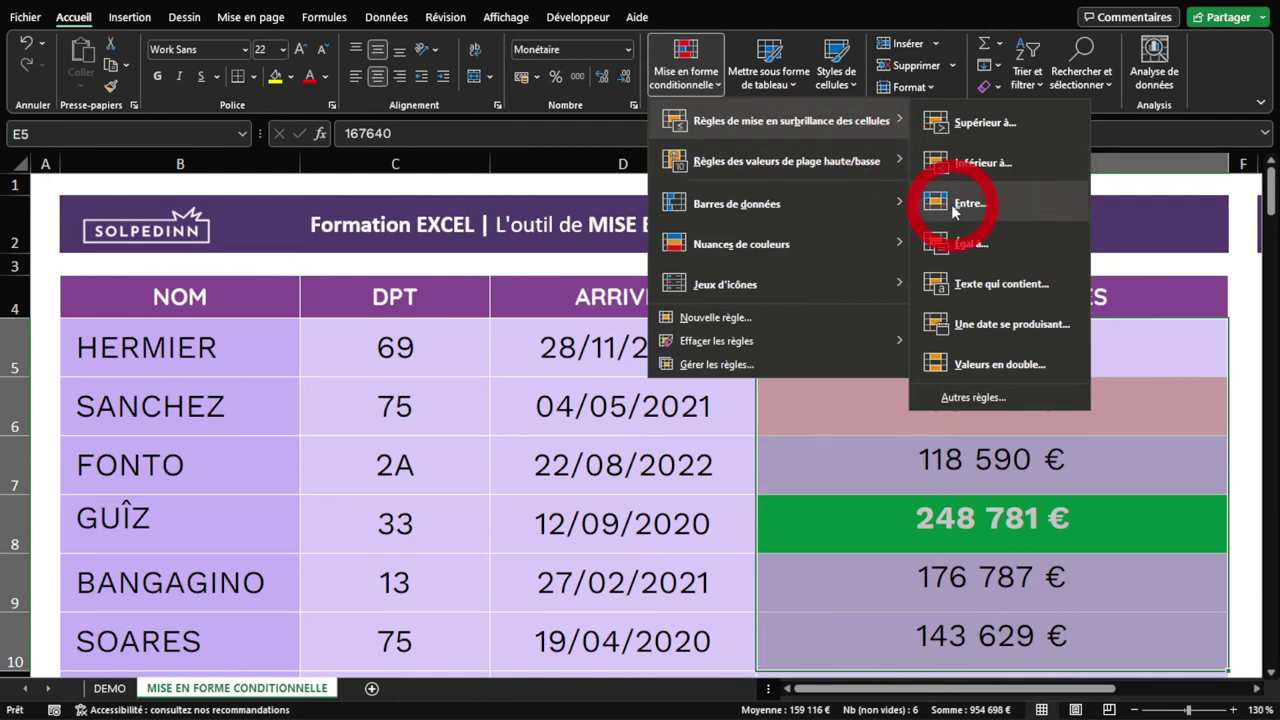
pyautogui.click(968, 203)
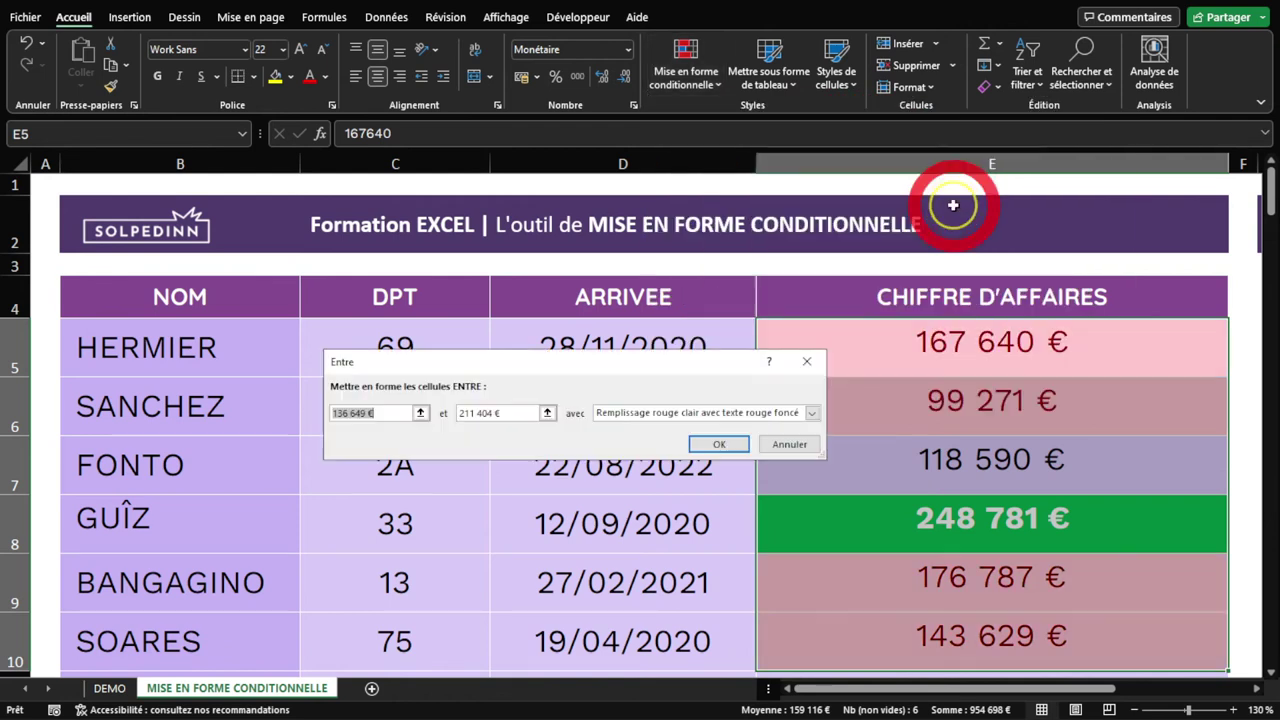
pyautogui.moveTo(362, 410); pyautogui.dragTo(403, 428)
pyautogui.write('160000')
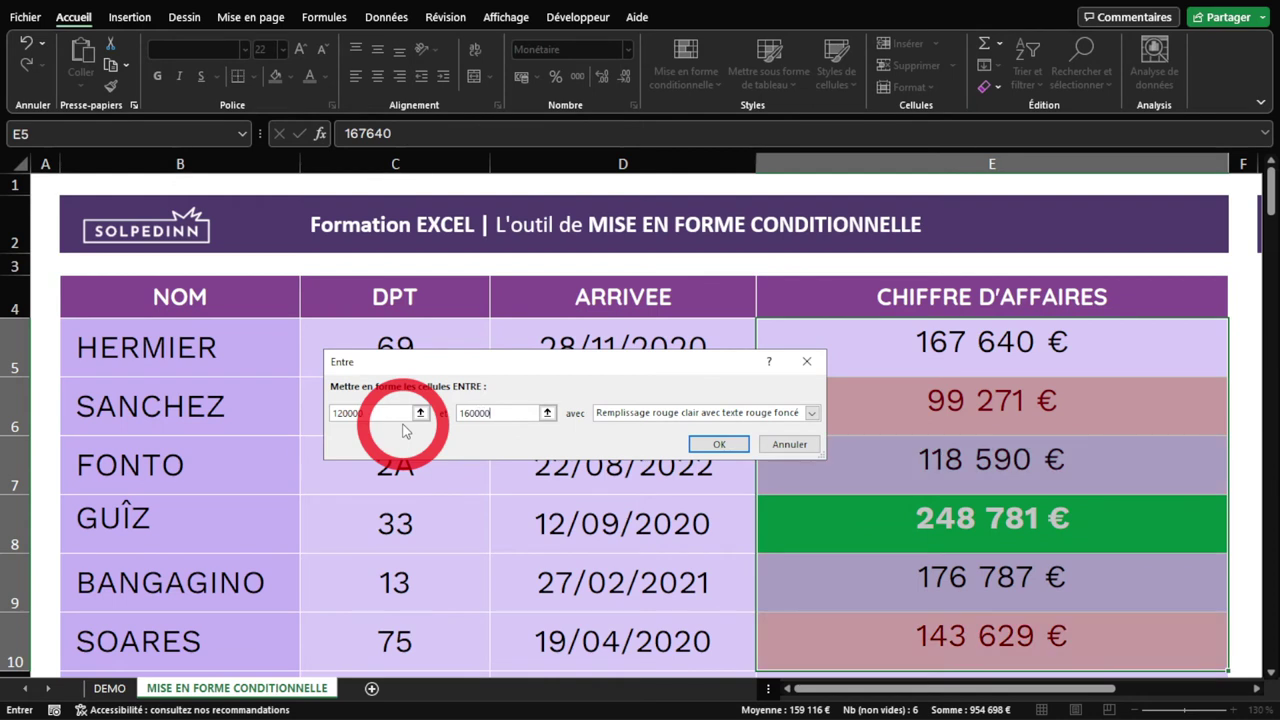
pyautogui.click(705, 412)
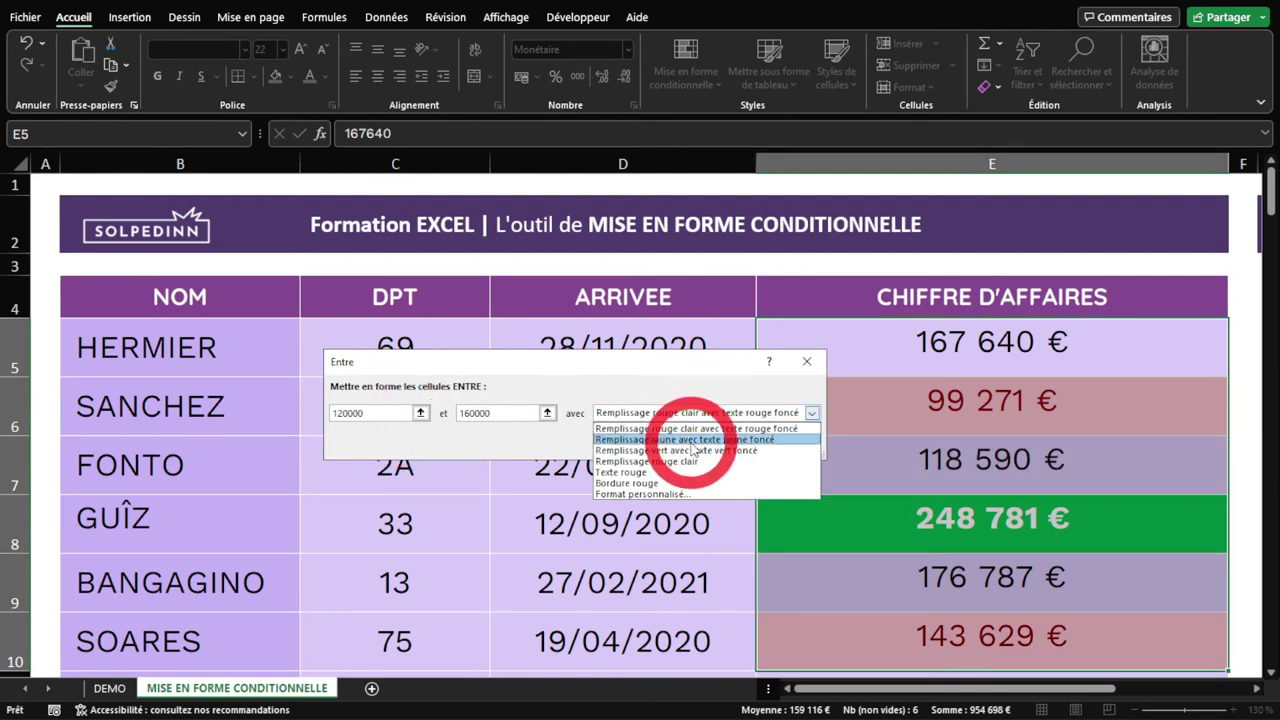
pyautogui.click(693, 440)
pyautogui.click(733, 448)
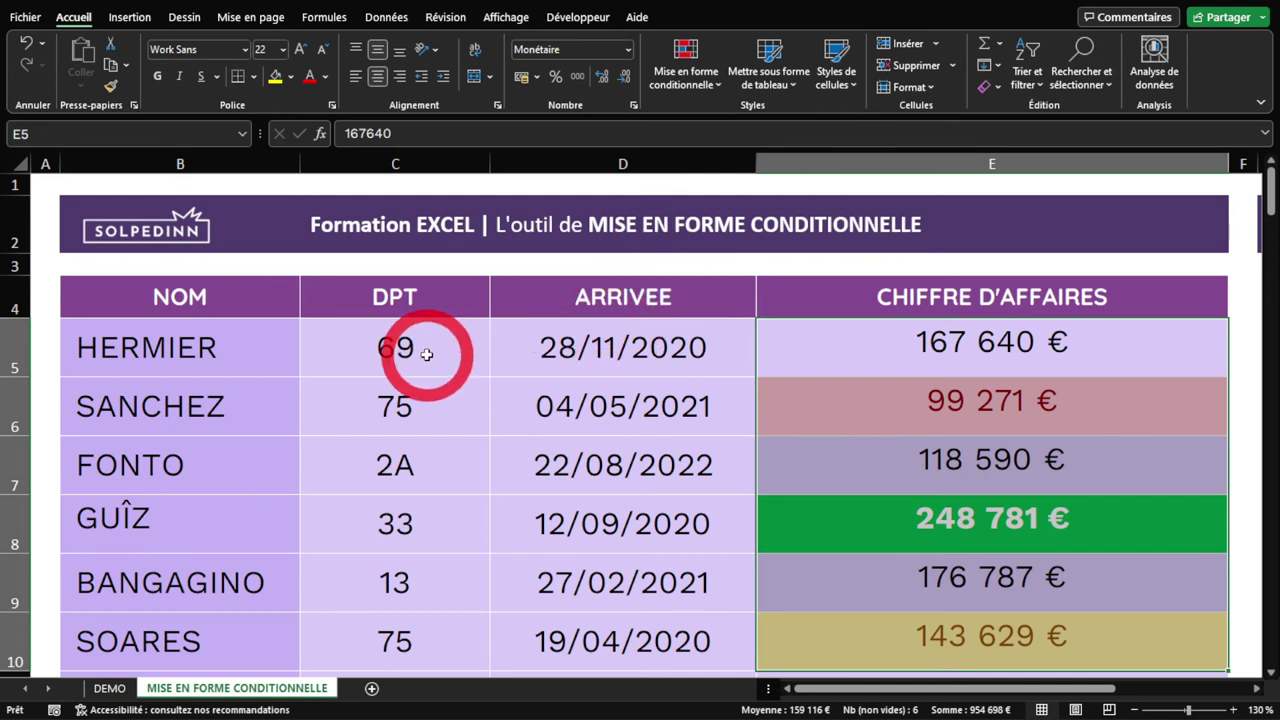
# Add an equal-to-13 rule on the DPT cells C5:C10 with light red fill and dark red text.
pyautogui.moveTo(427, 355); pyautogui.dragTo(432, 640)
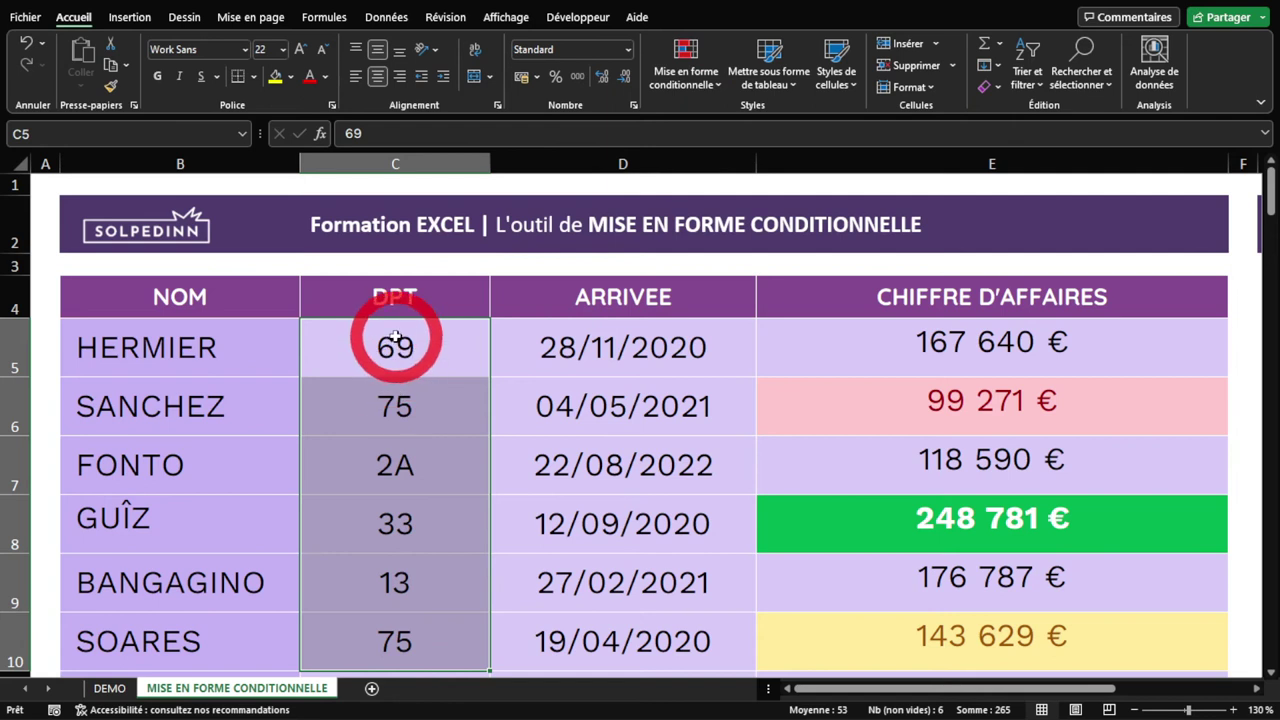
pyautogui.click(680, 65)
pyautogui.moveTo(790, 121)
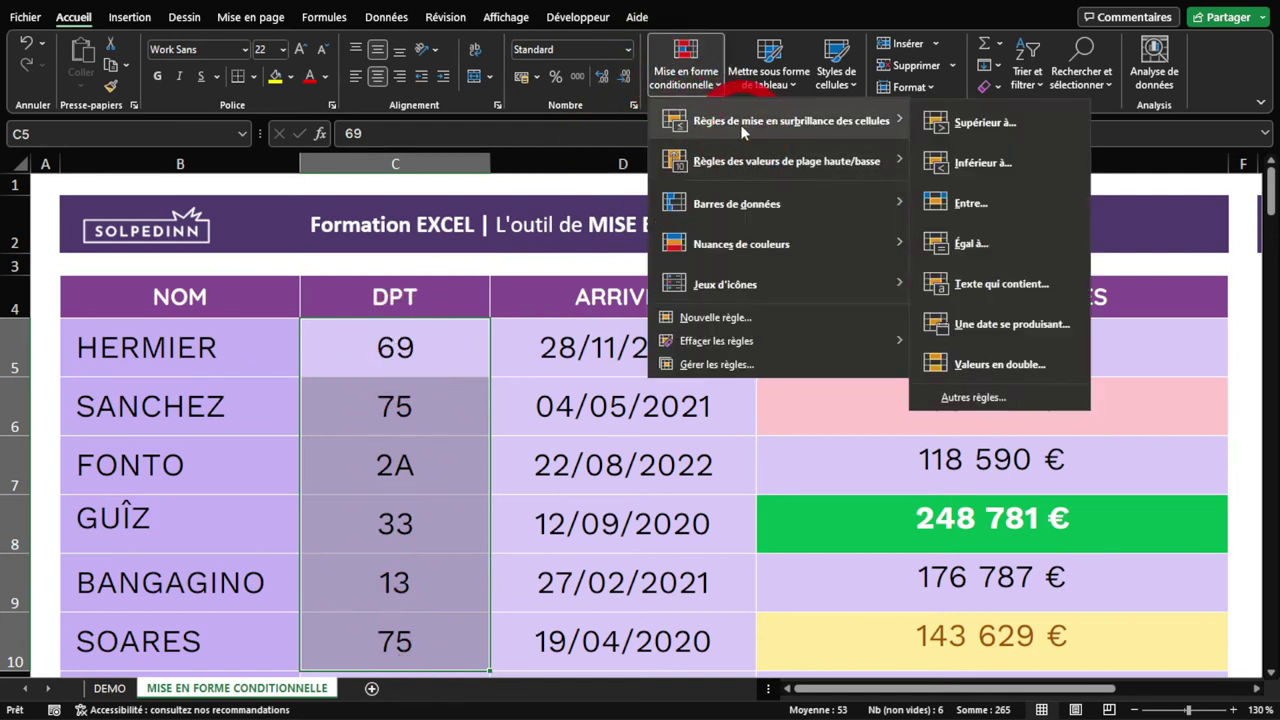
pyautogui.click(965, 244)
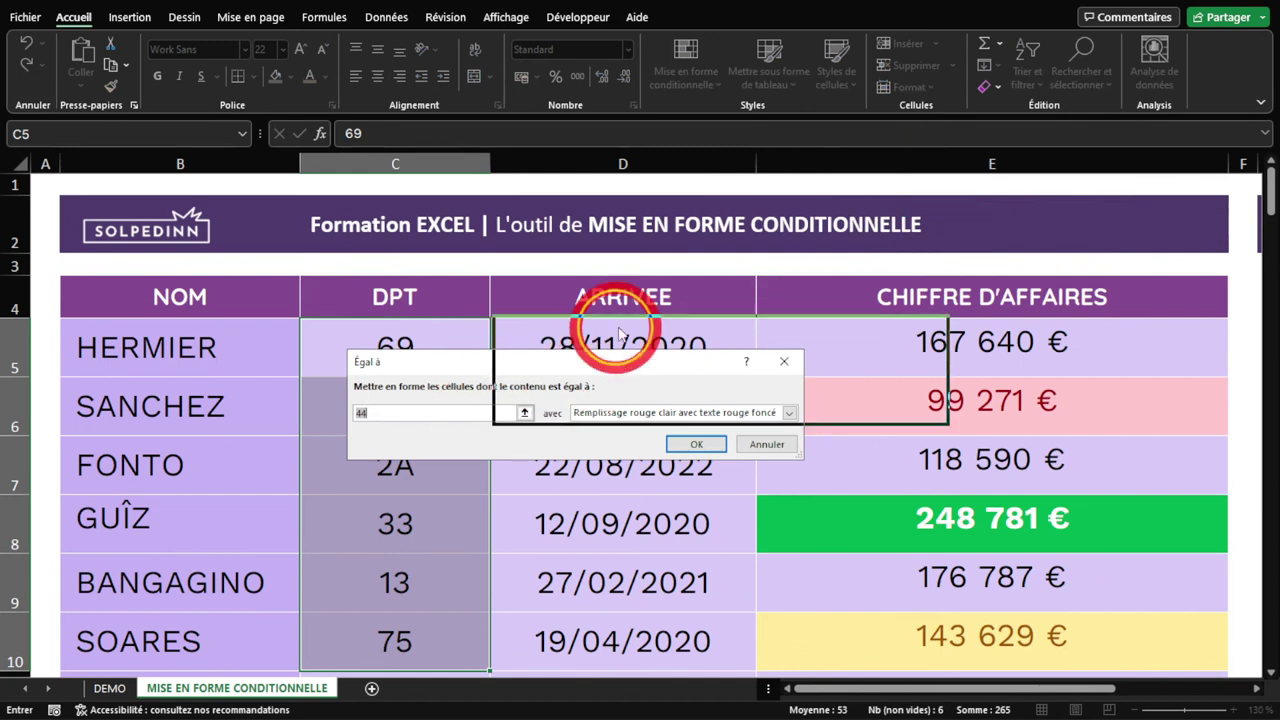
pyautogui.write('13')
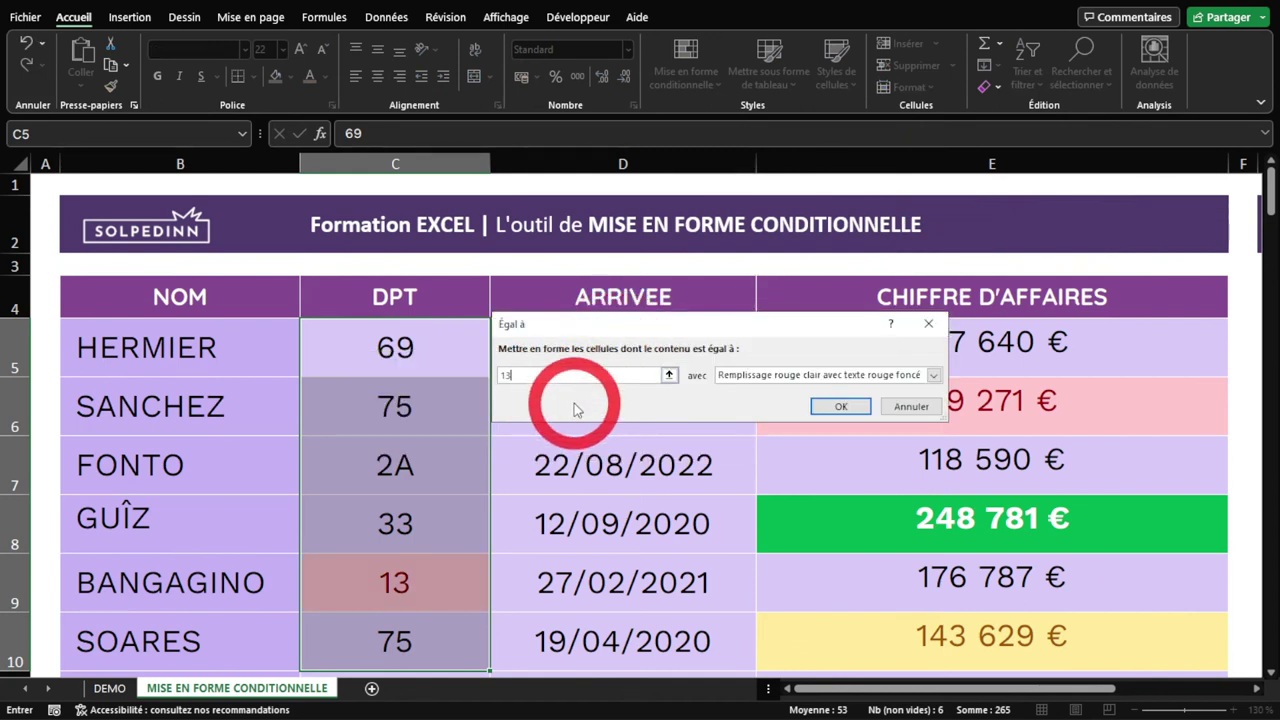
pyautogui.click(778, 384)
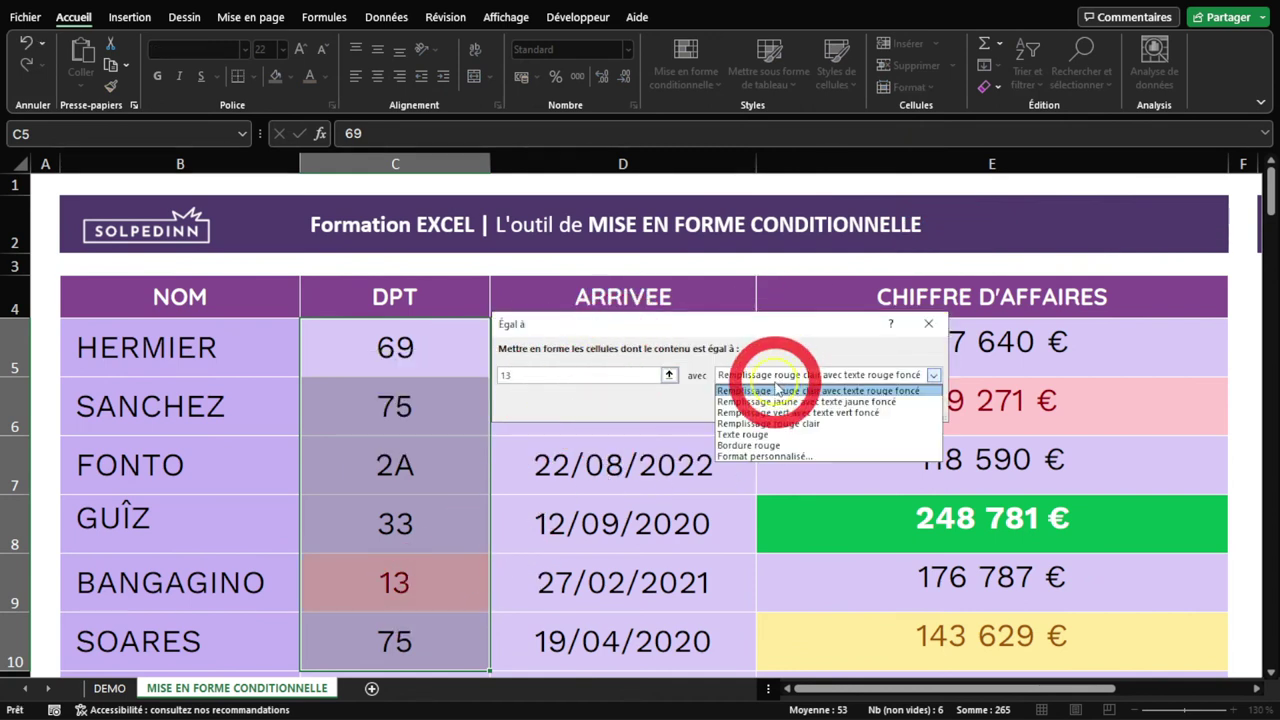
pyautogui.click(766, 386)
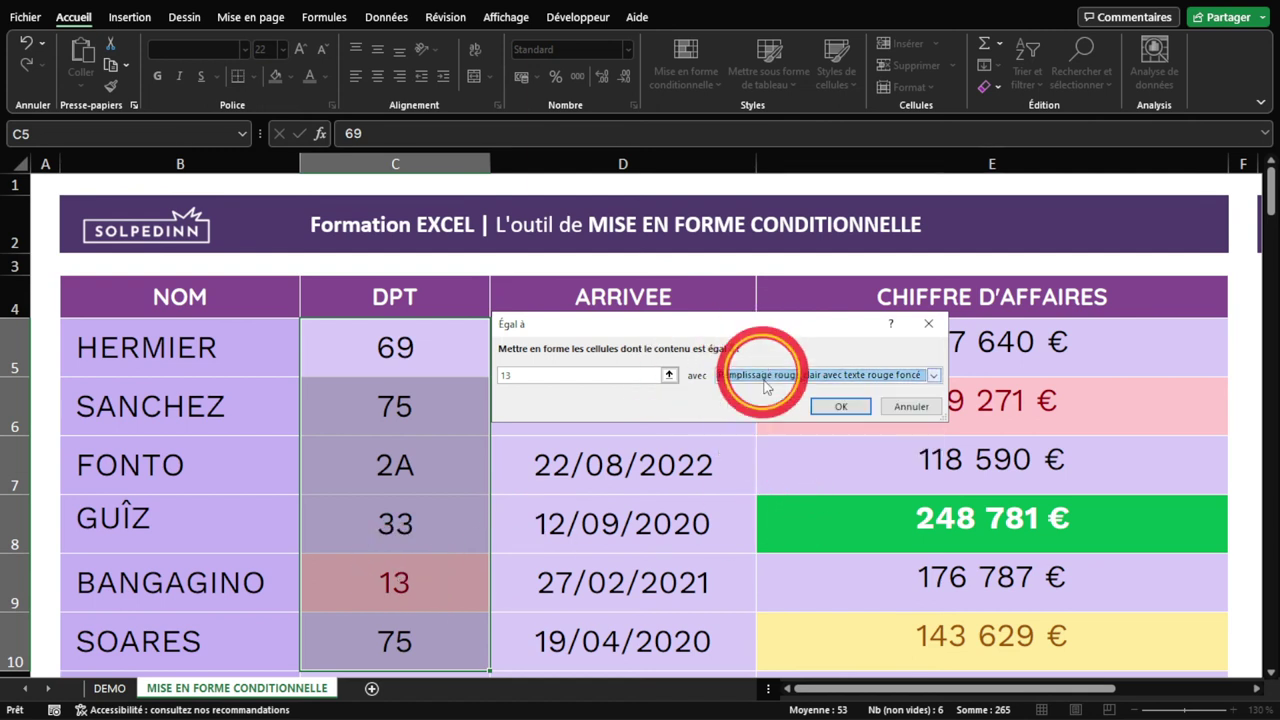
pyautogui.click(838, 407)
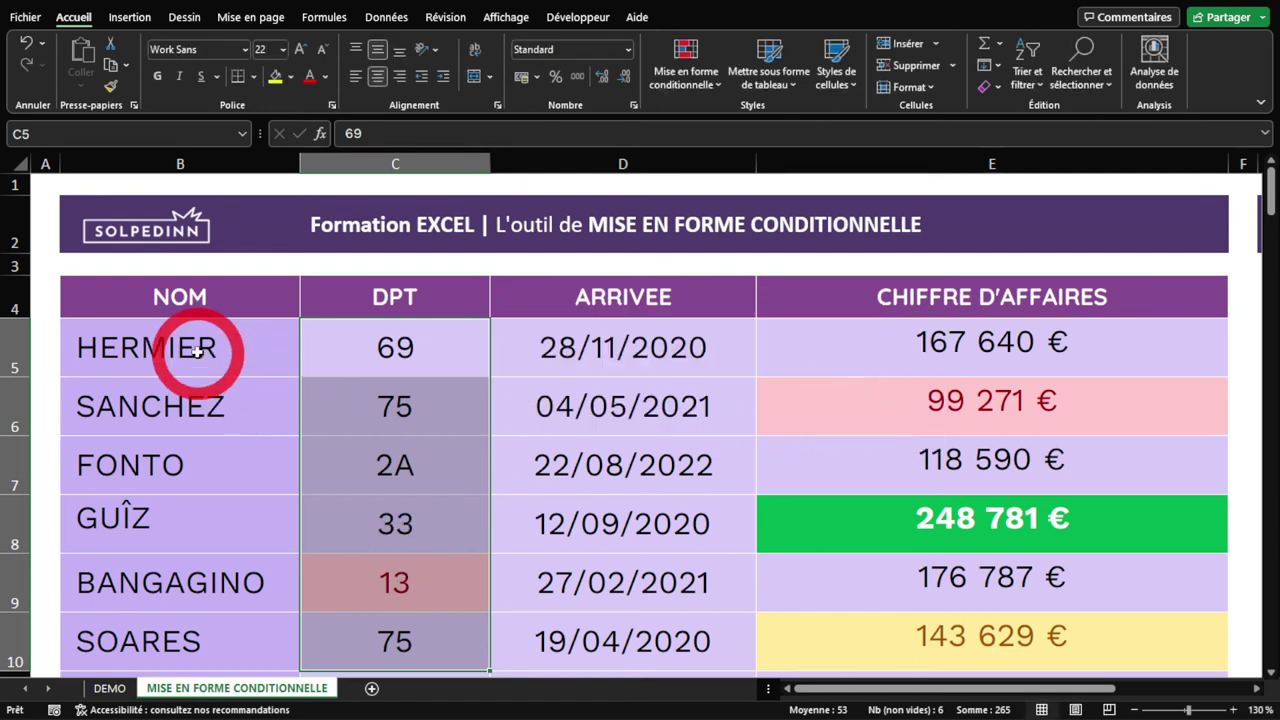
pyautogui.click(197, 350)
# Add a text-contains 'O' rule on the NOM column that turns matching names red.
pyautogui.moveTo(199, 379)
pyautogui.mouseDown()
pyautogui.moveTo(223, 580)
pyautogui.moveTo(251, 614)
pyautogui.mouseUp()
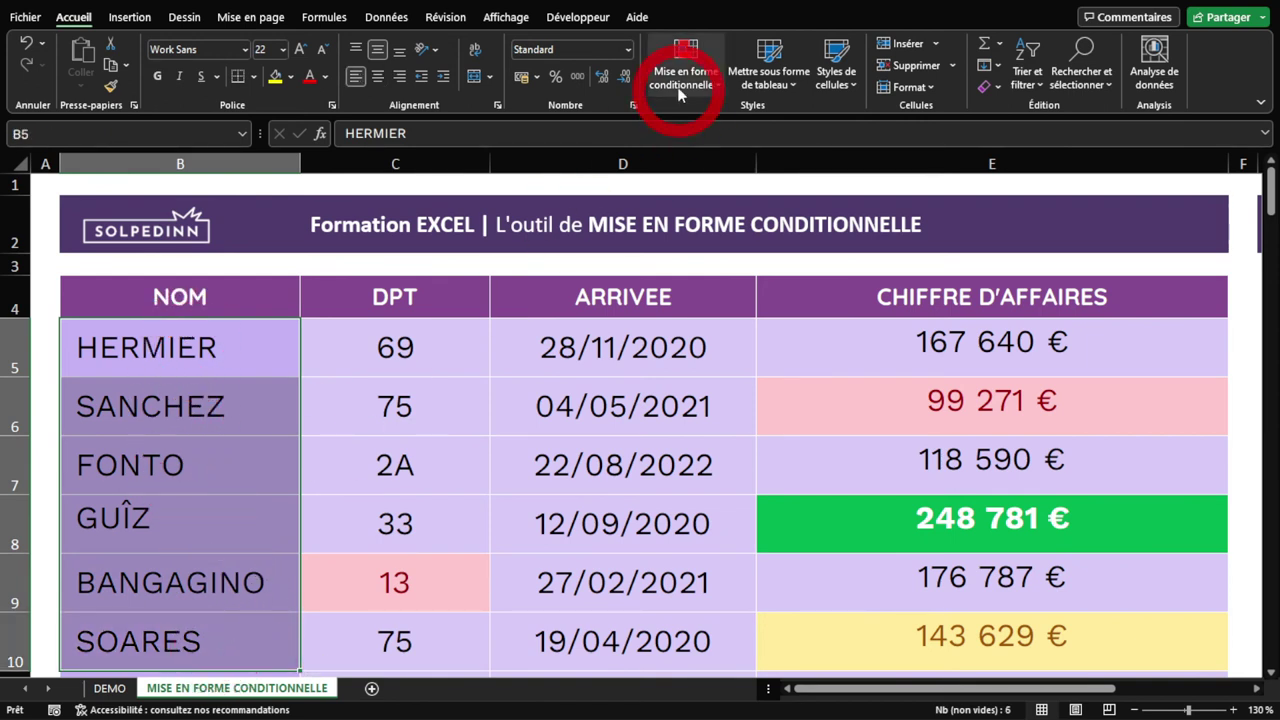
pyautogui.click(708, 82)
pyautogui.moveTo(790, 121)
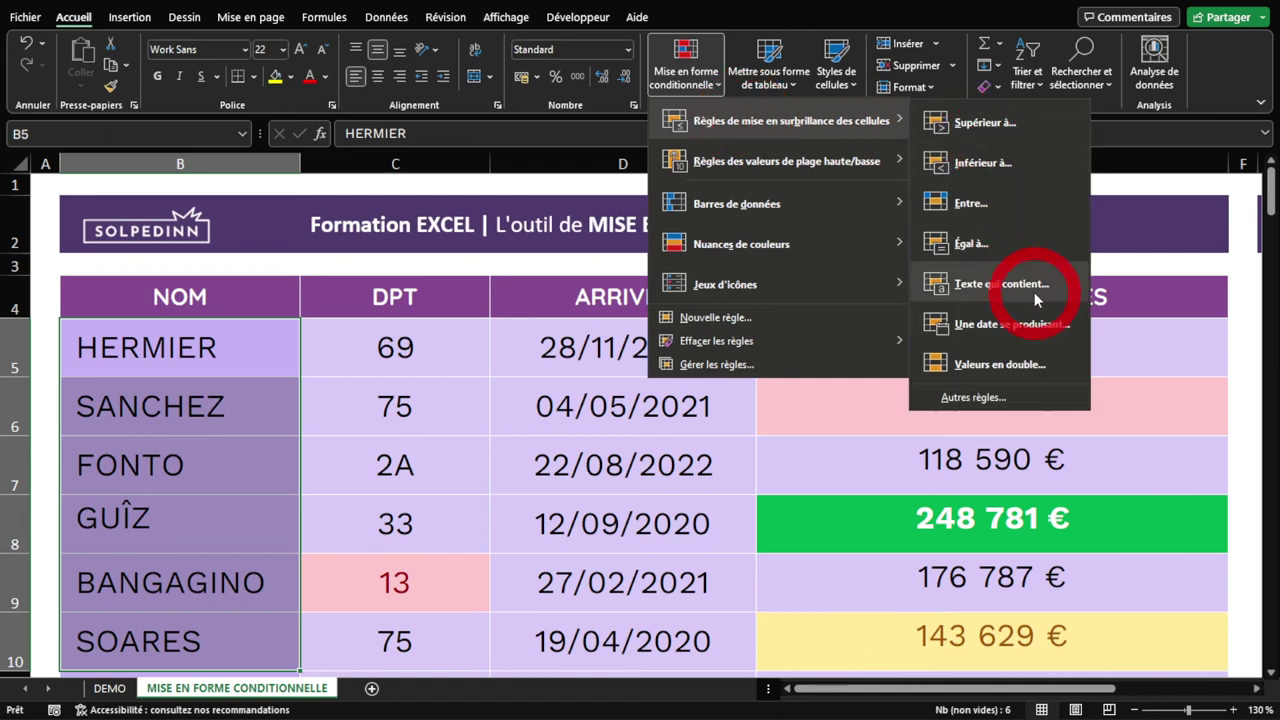
pyautogui.click(1014, 287)
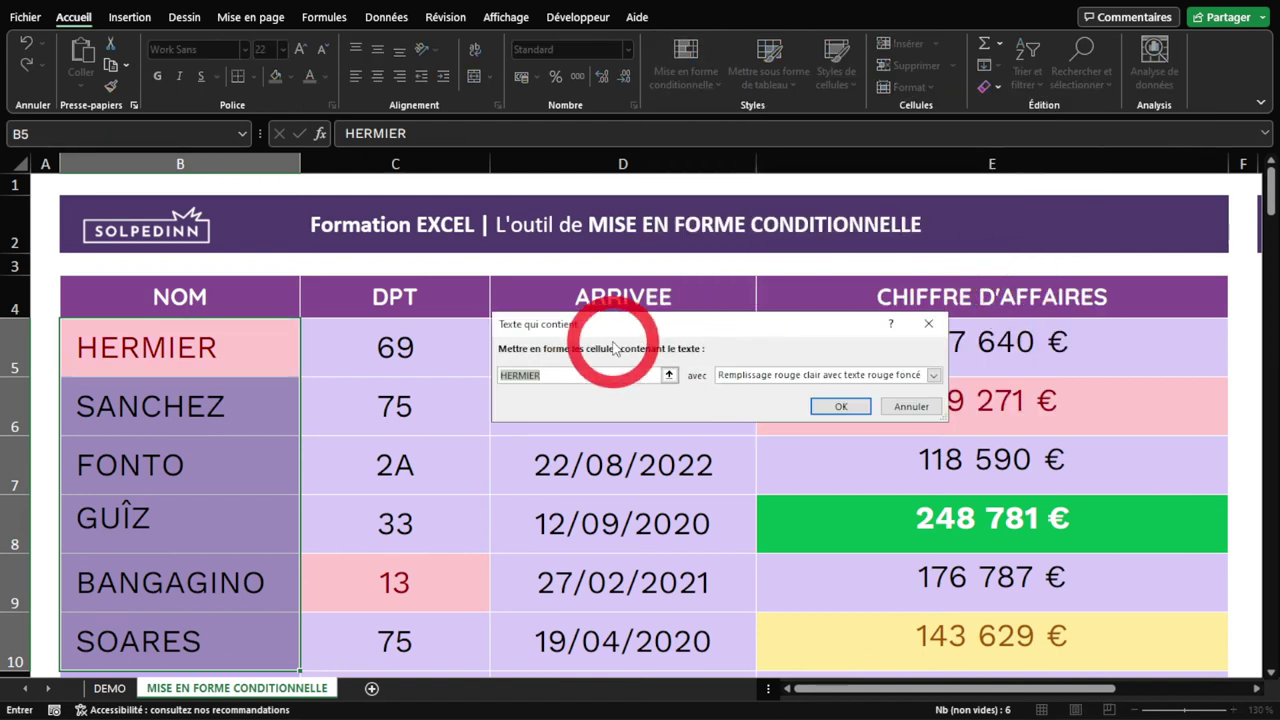
pyautogui.write('O')
pyautogui.click(745, 376)
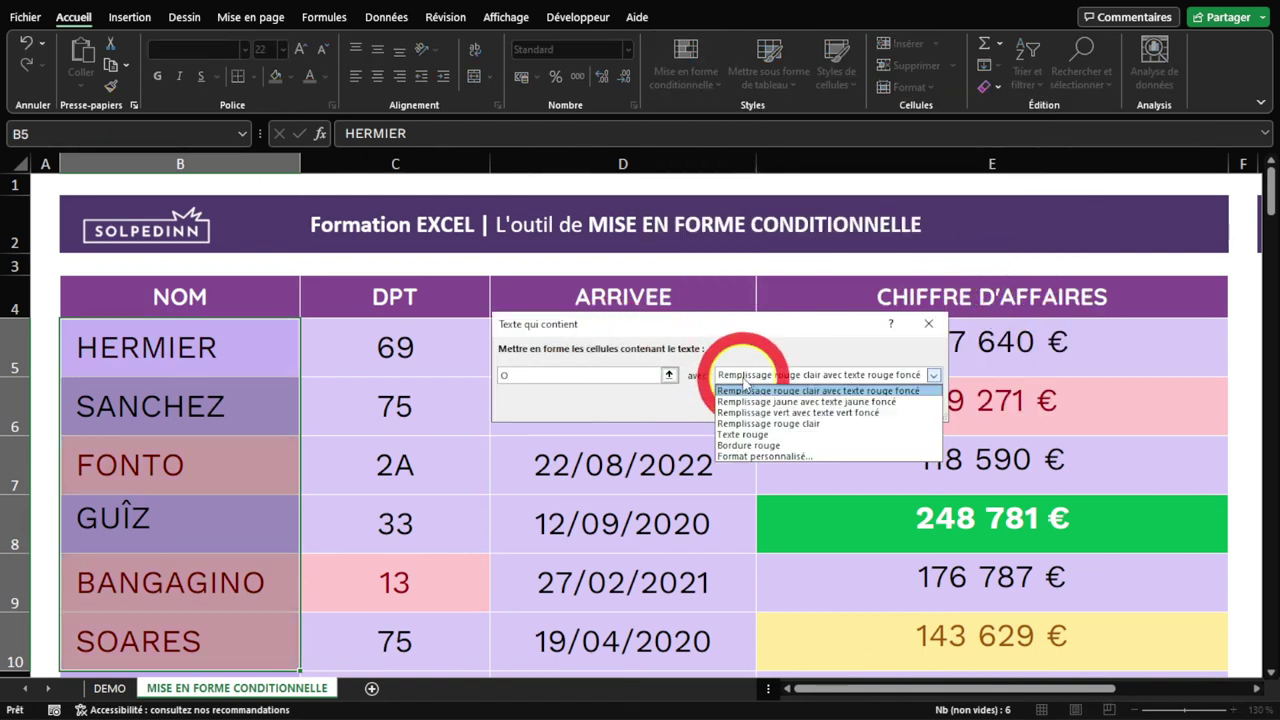
pyautogui.click(768, 437)
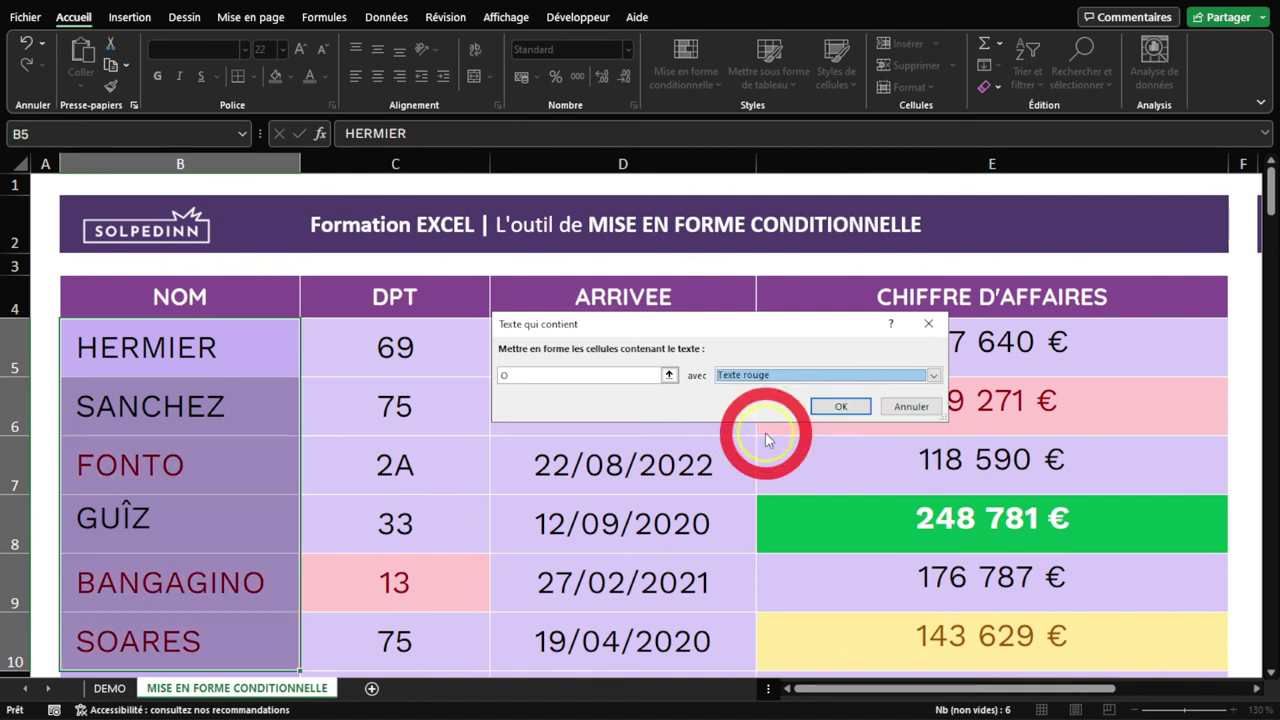
pyautogui.click(841, 409)
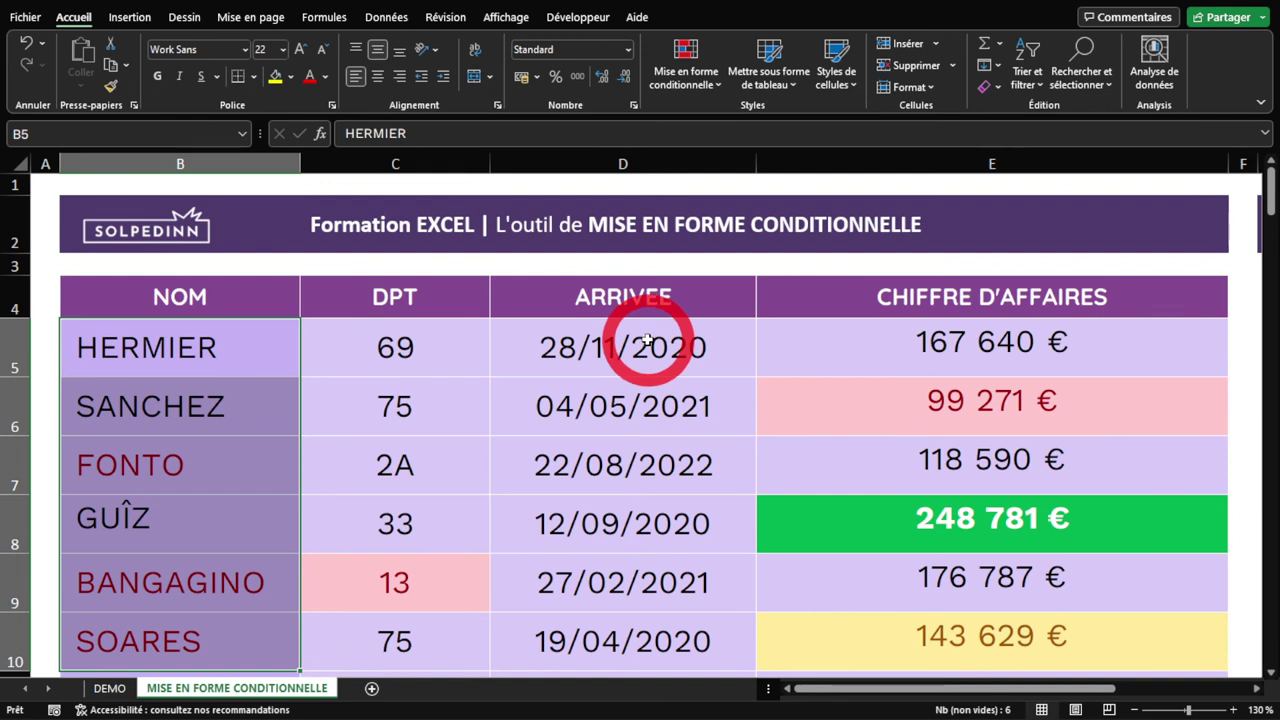
pyautogui.moveTo(648, 340); pyautogui.dragTo(651, 640)
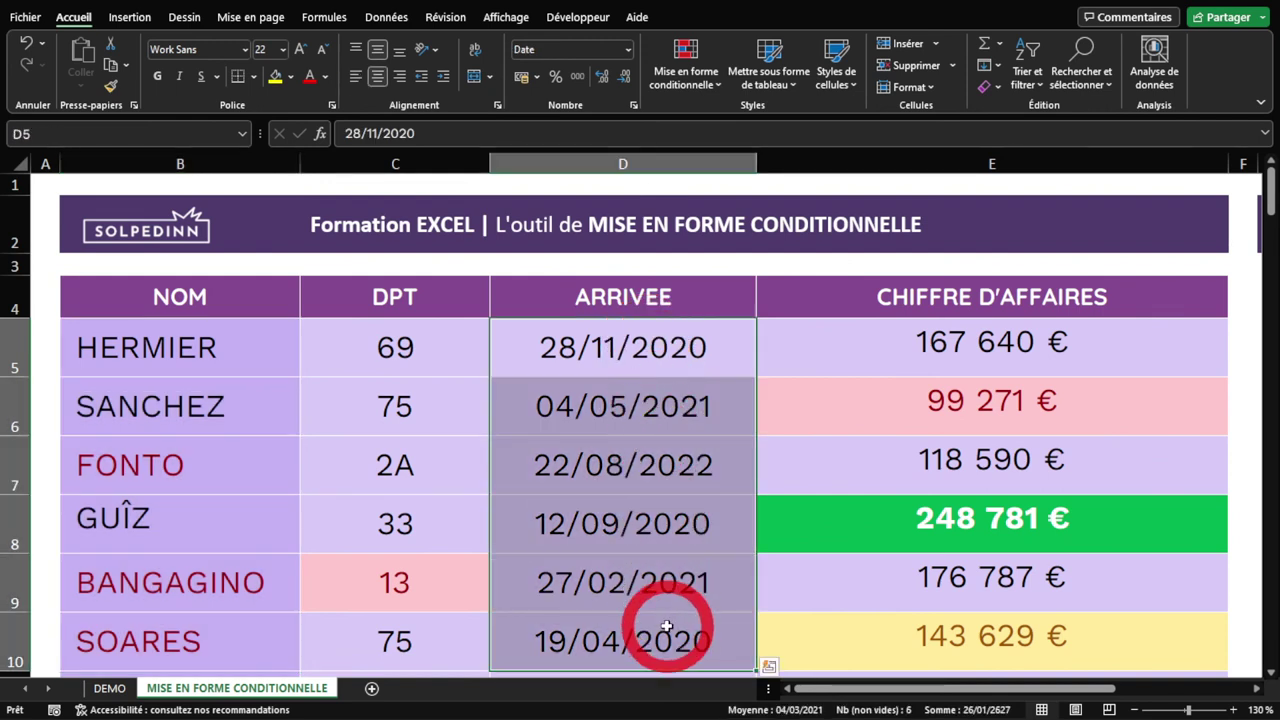
# Add a 'Le mois dernier' date rule giving ARRIVEE dates D5:D10 a red border.
pyautogui.click(687, 100)
pyautogui.click(725, 120)
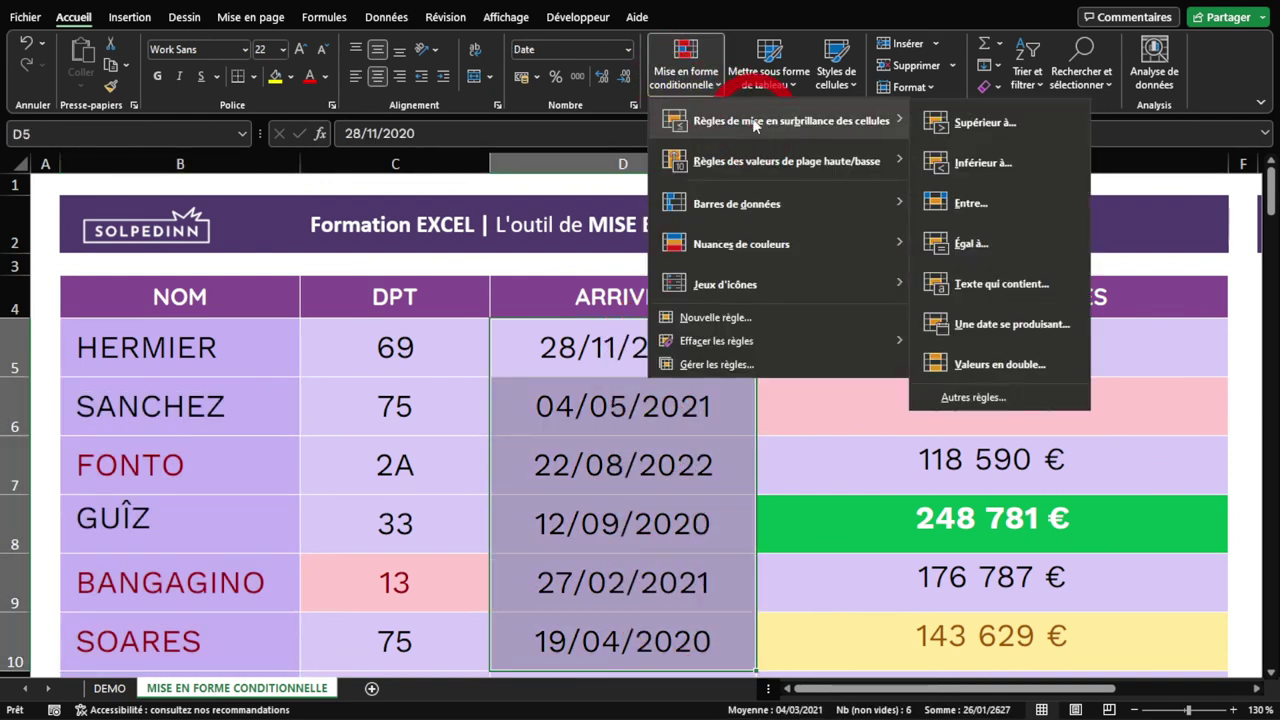
pyautogui.click(1010, 324)
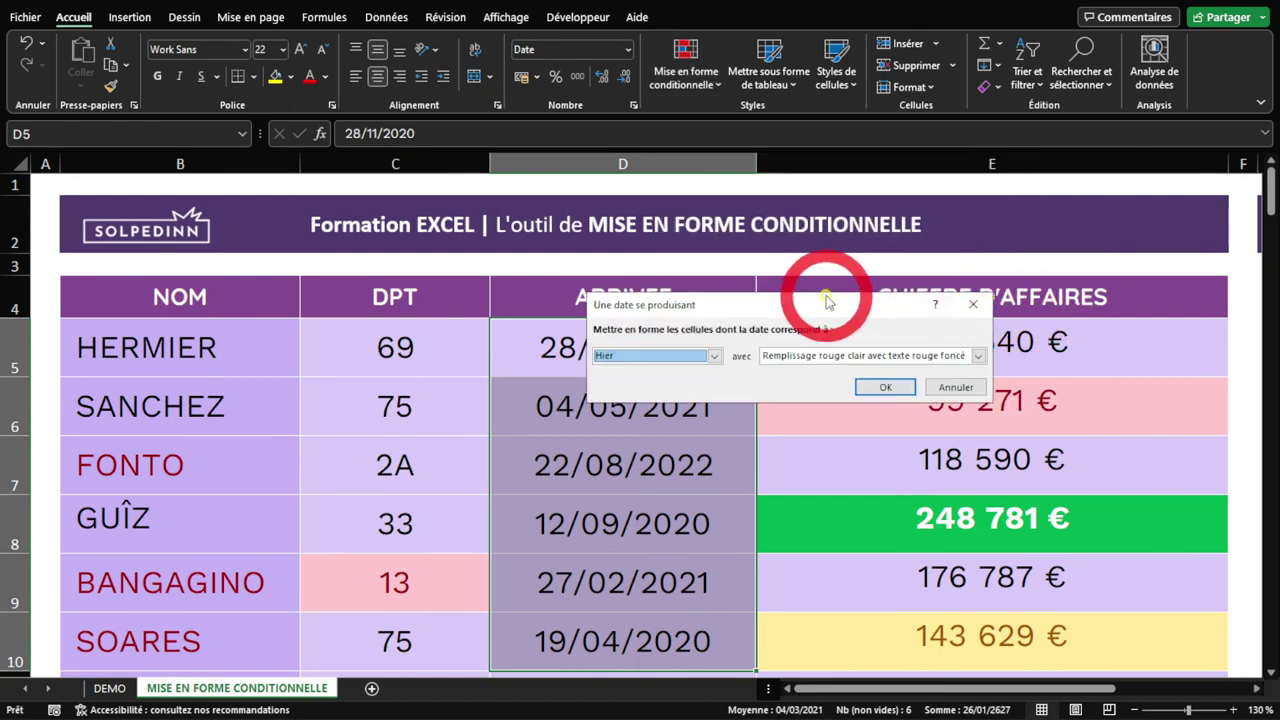
pyautogui.click(665, 356)
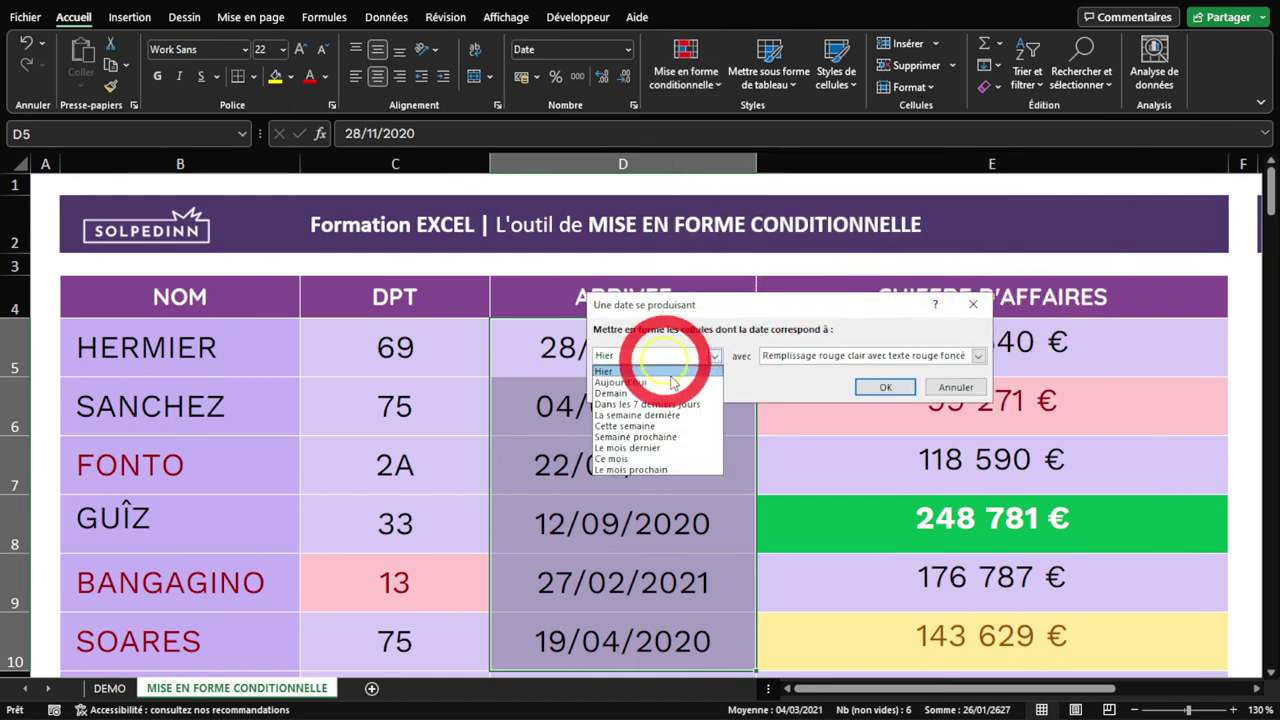
pyautogui.click(633, 448)
pyautogui.click(843, 357)
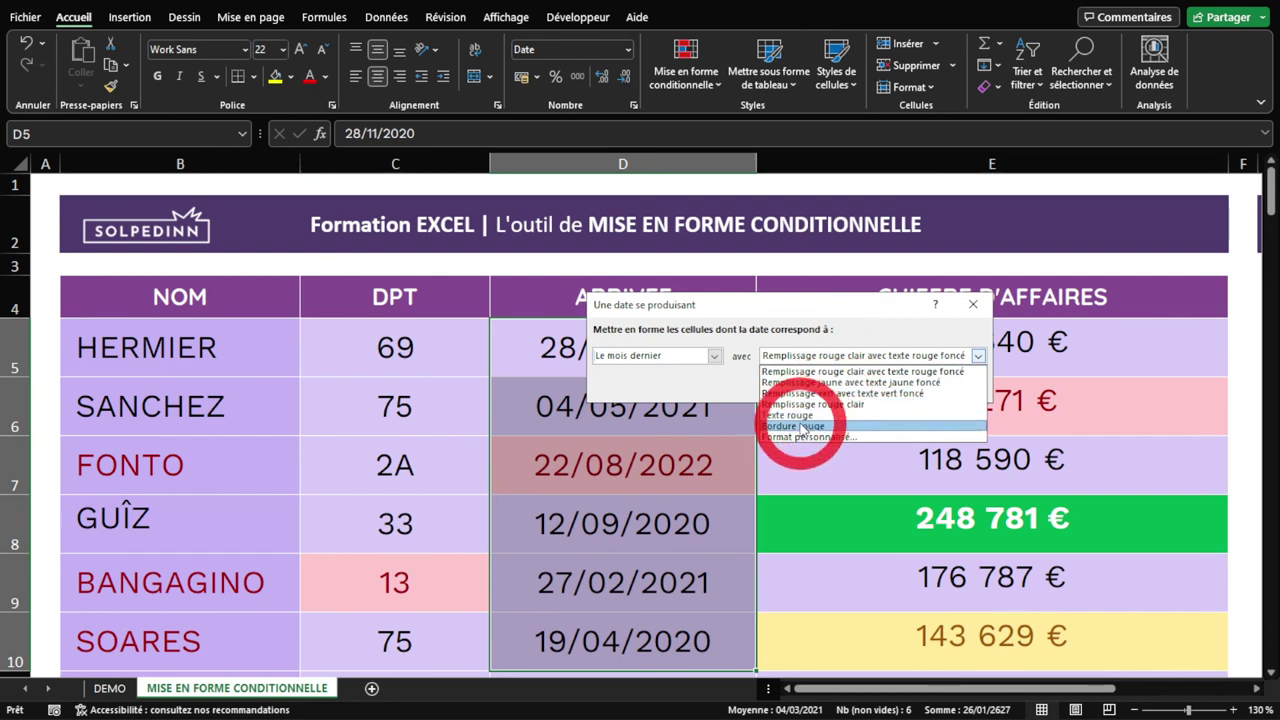
pyautogui.click(795, 427)
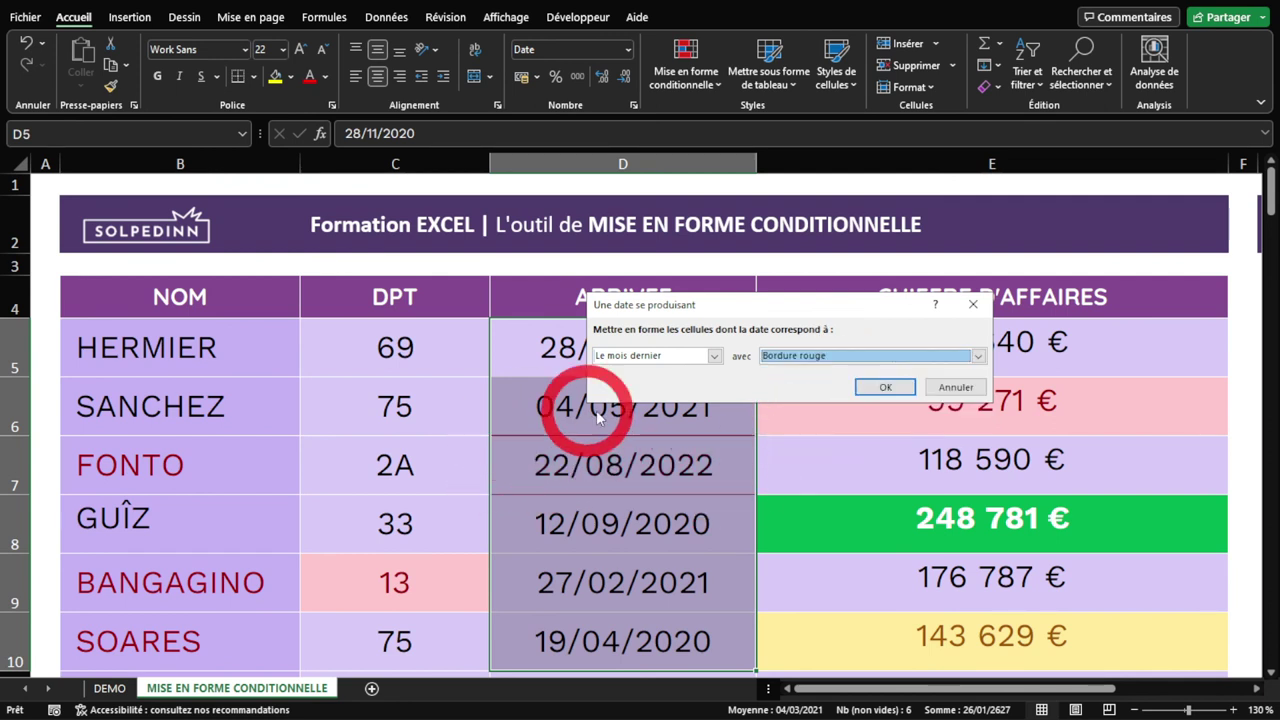
pyautogui.click(877, 388)
pyautogui.click(870, 453)
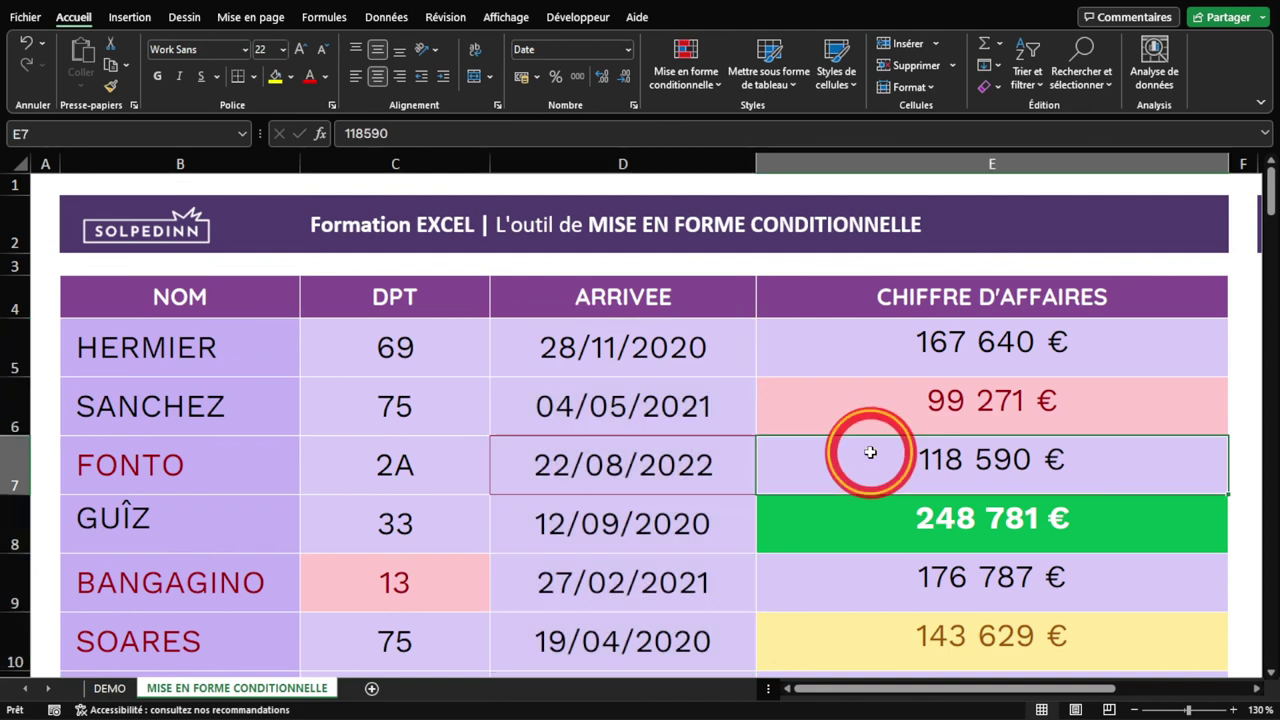
pyautogui.click(686, 72)
pyautogui.moveTo(790, 121)
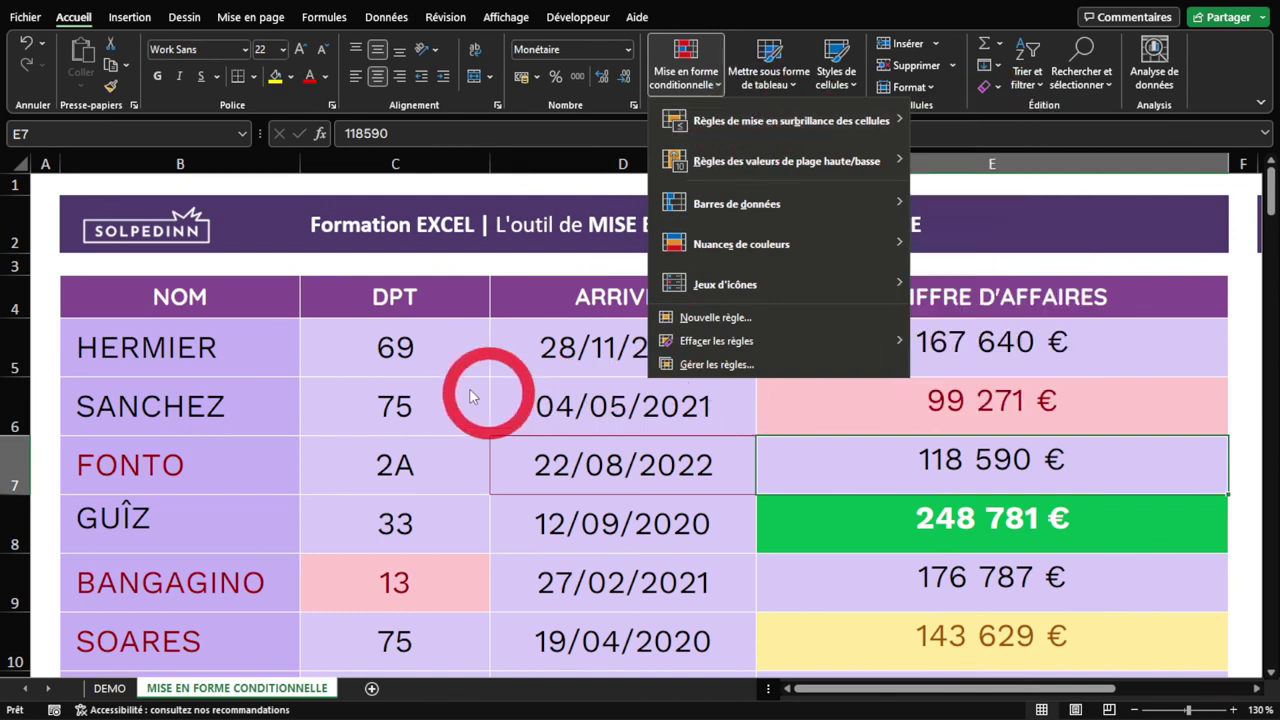
pyautogui.click(585, 415)
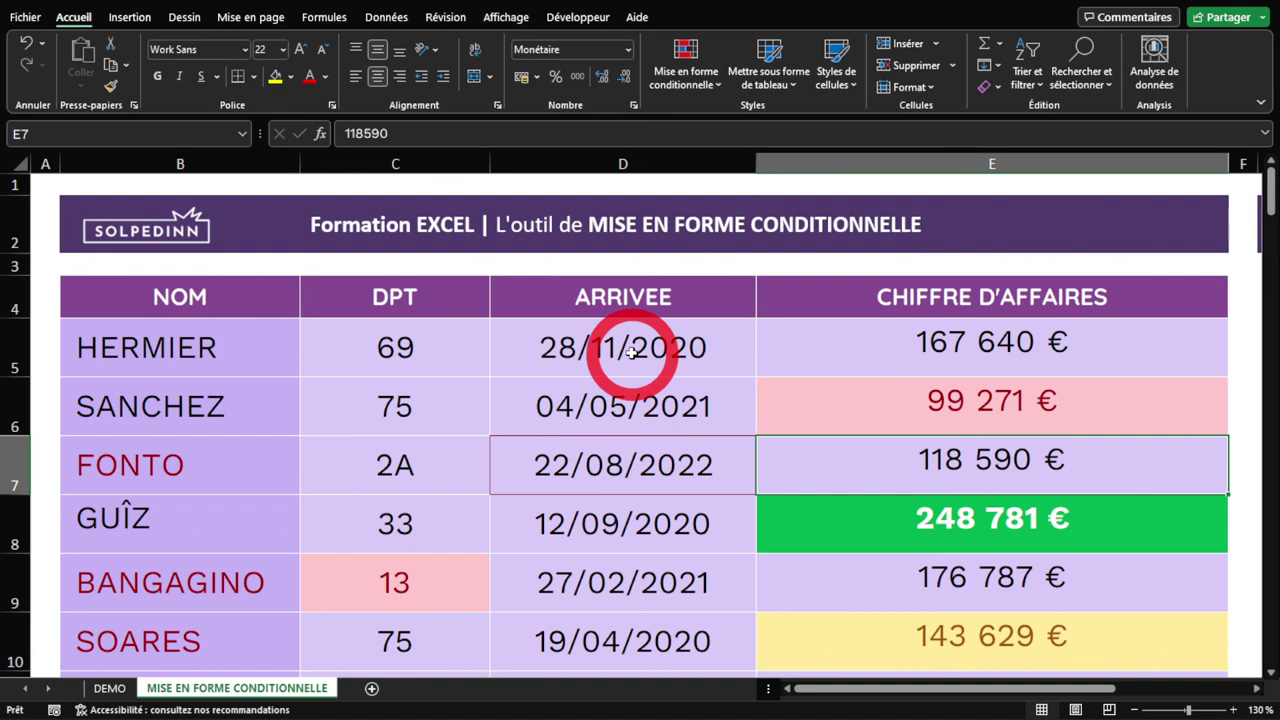
pyautogui.click(686, 70)
pyautogui.moveTo(780, 121)
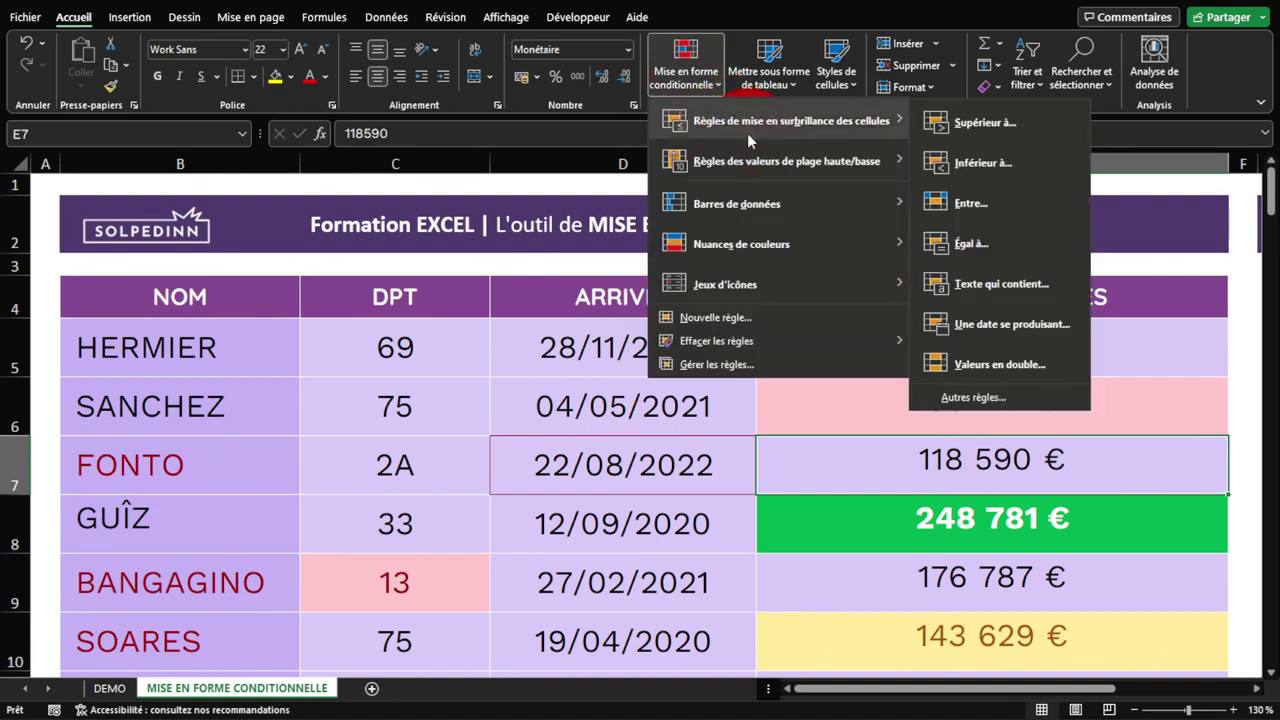
pyautogui.click(527, 428)
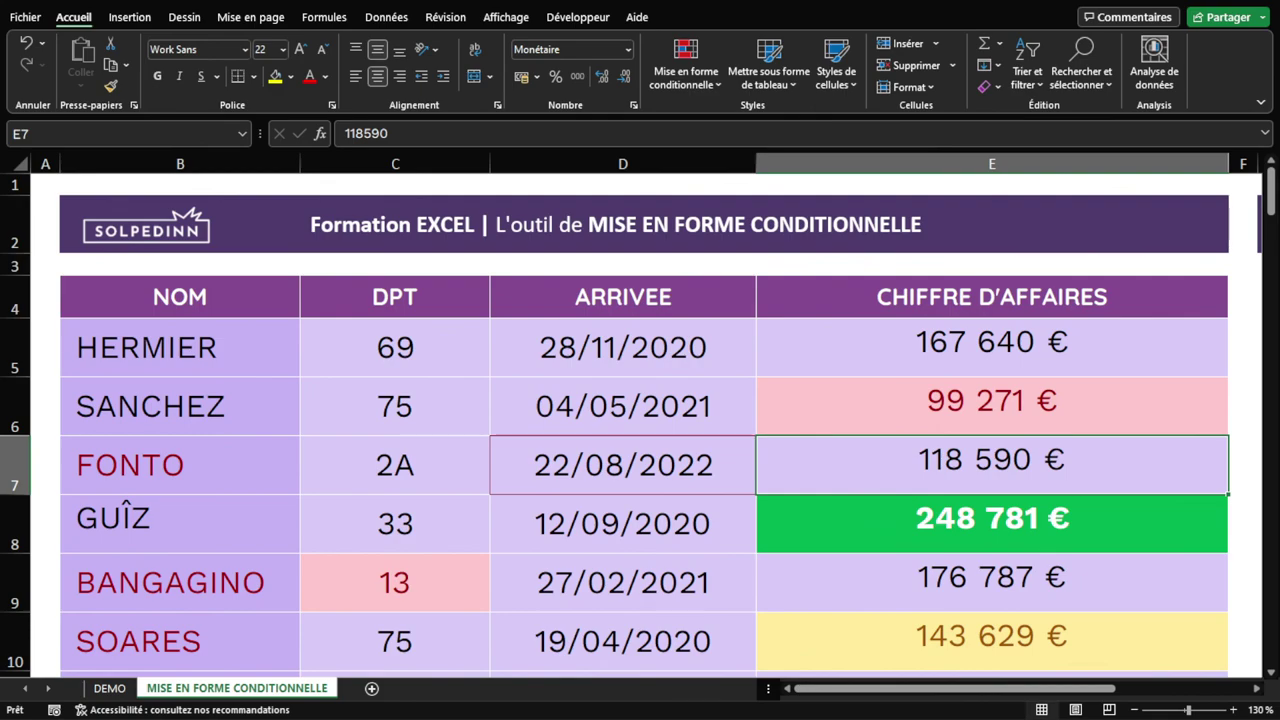